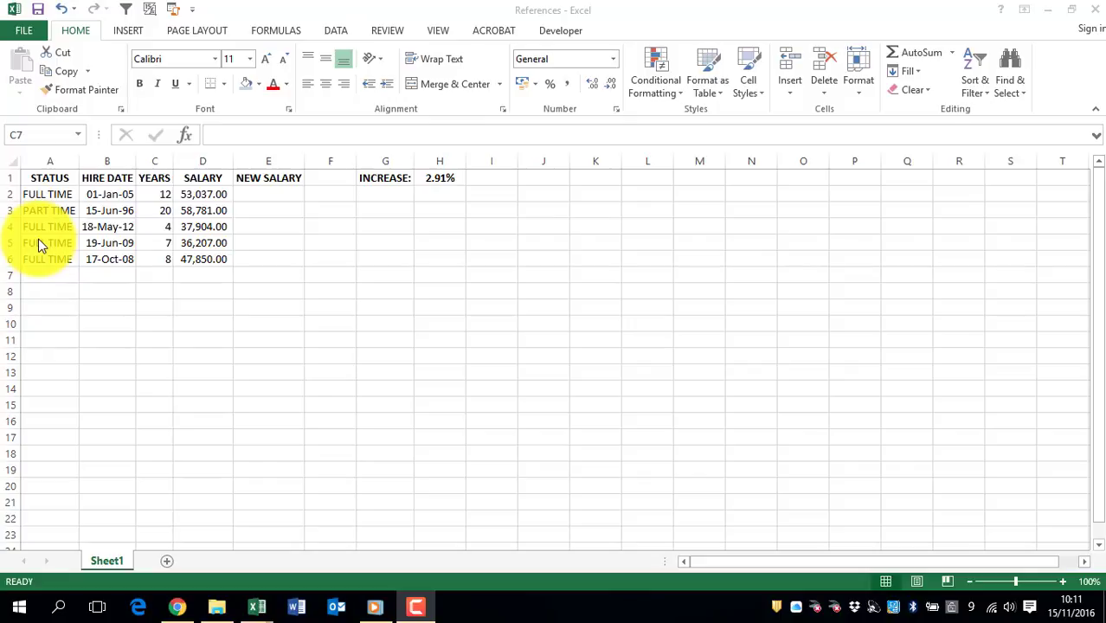
- Calculate the new salary in cell E2 with =D2*H1+D2 and fill the formula down through E6
left_click(47, 192)
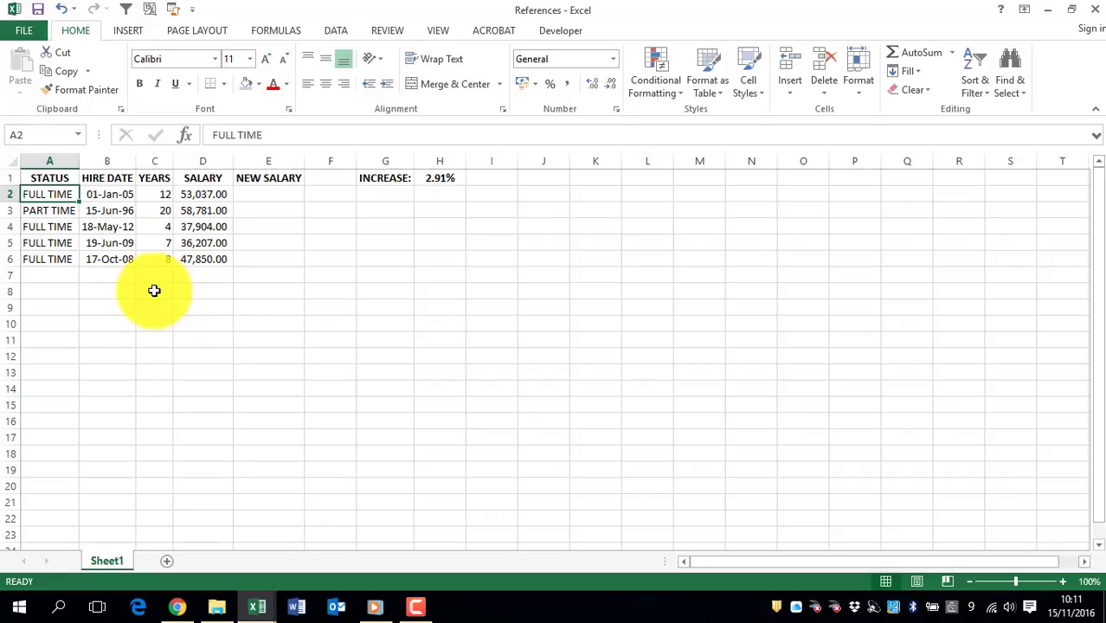
left_click(262, 193)
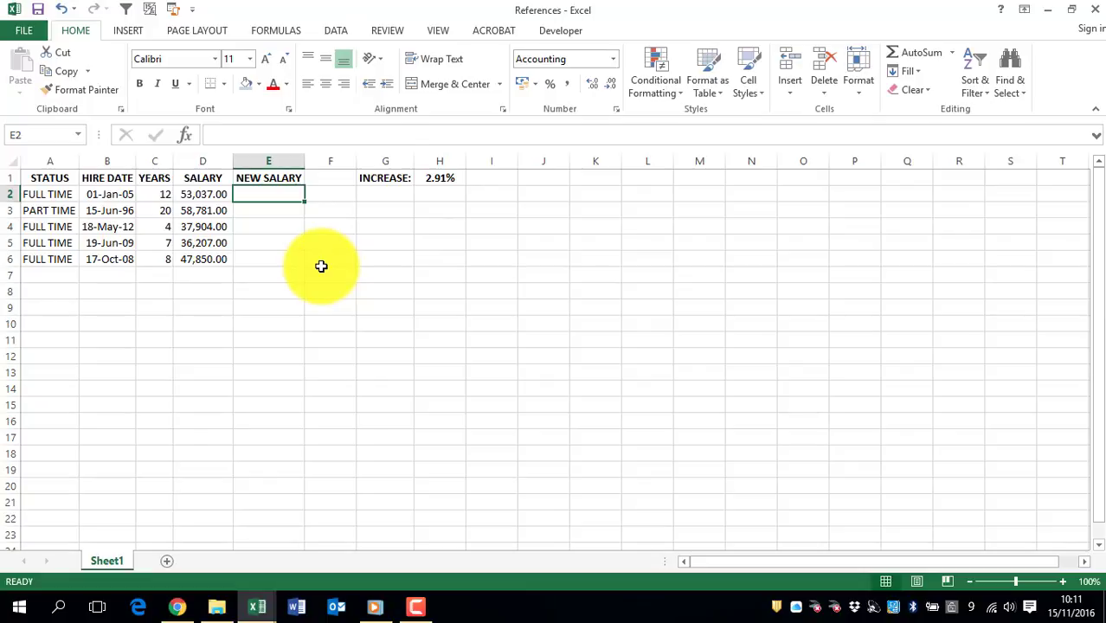
type("=")
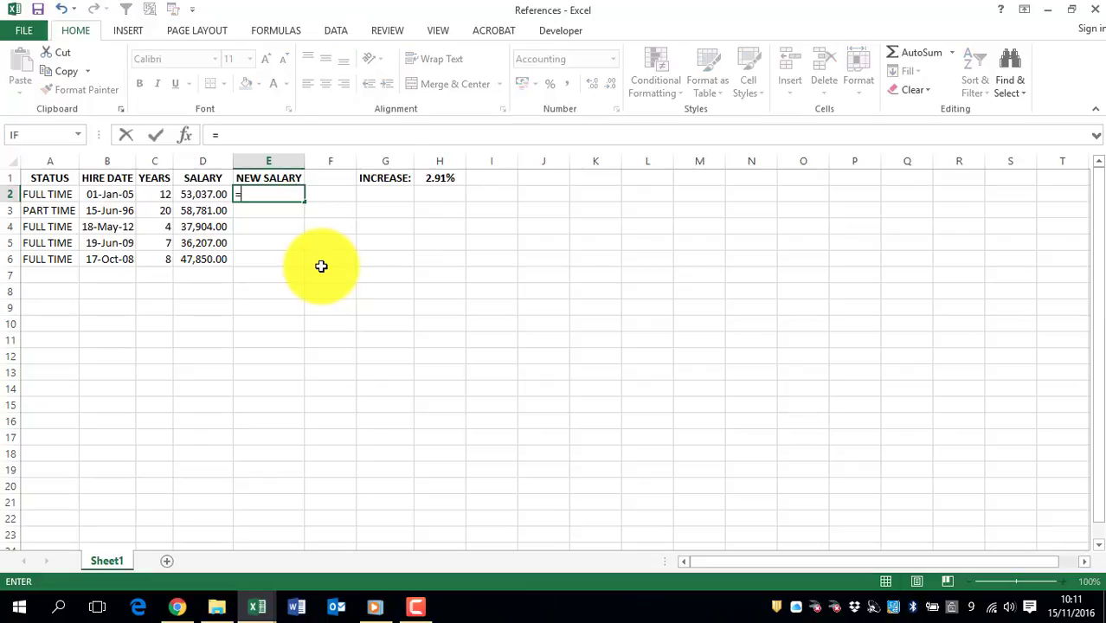
left_click(197, 196)
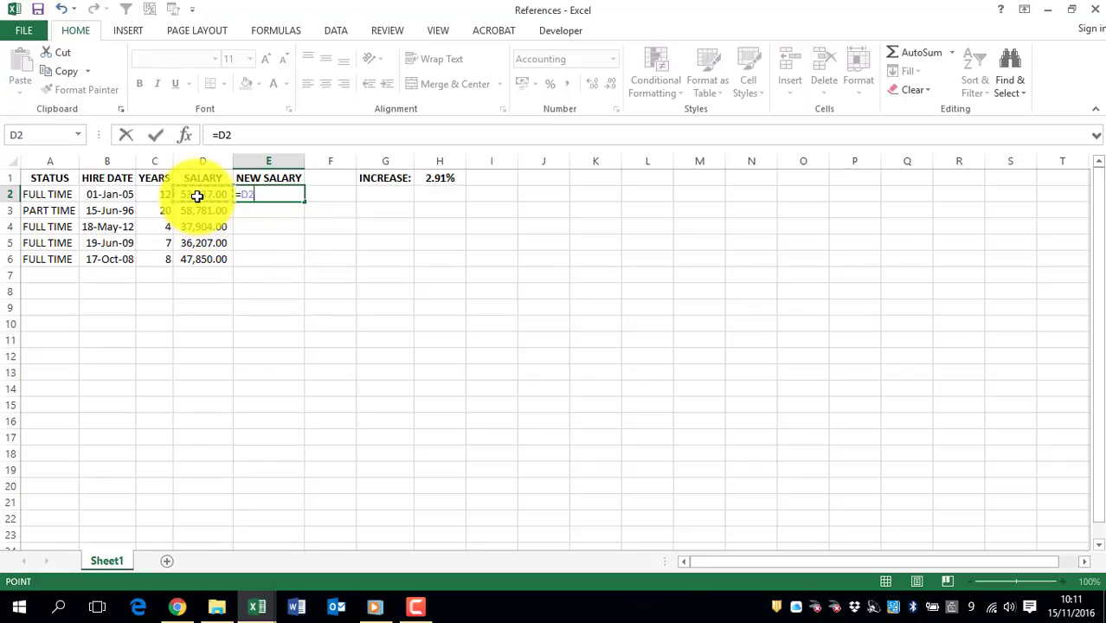
type("*")
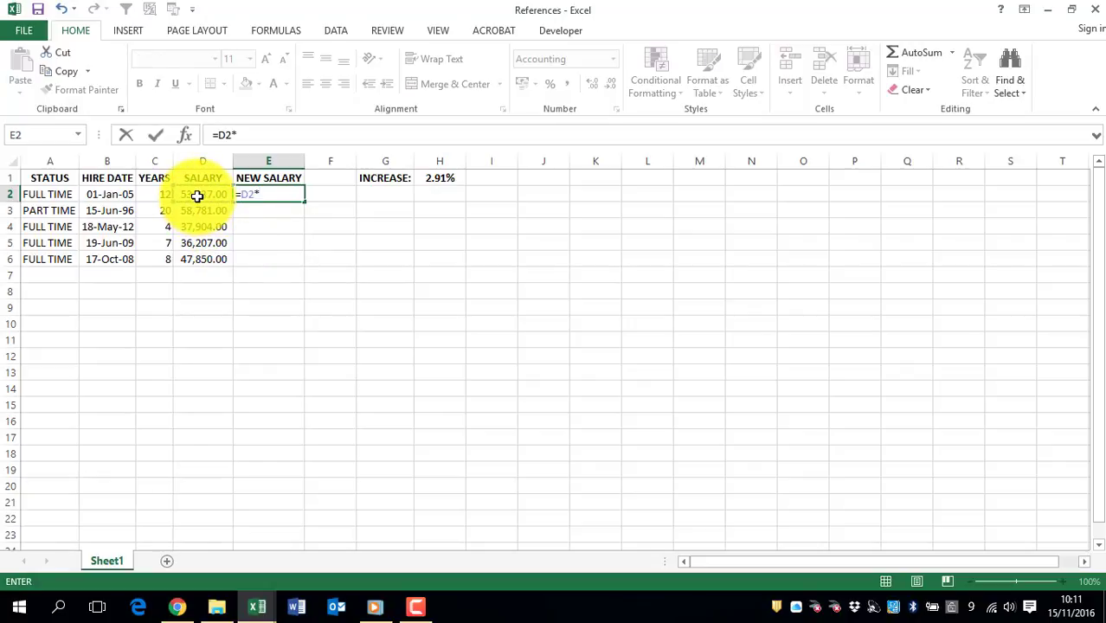
left_click(434, 178)
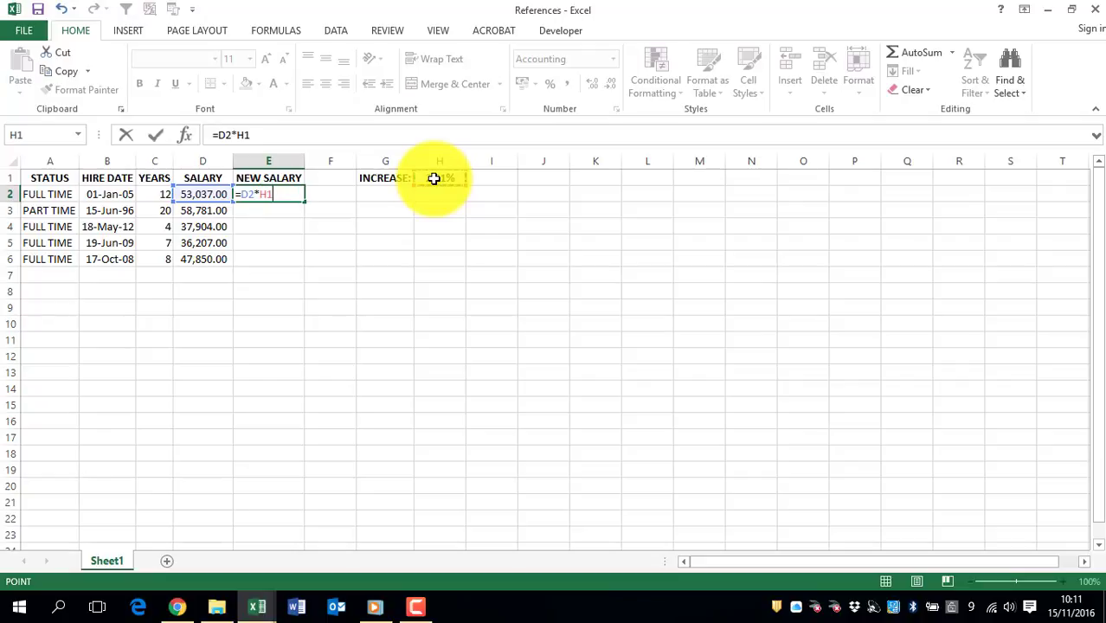
type("+")
left_click(186, 195)
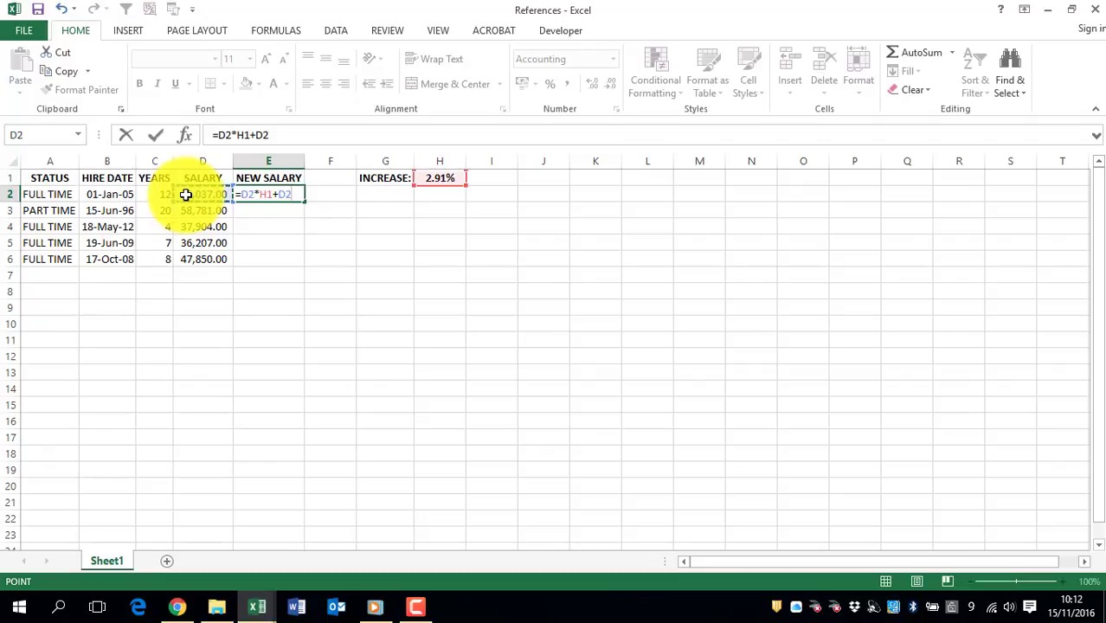
key("Return")
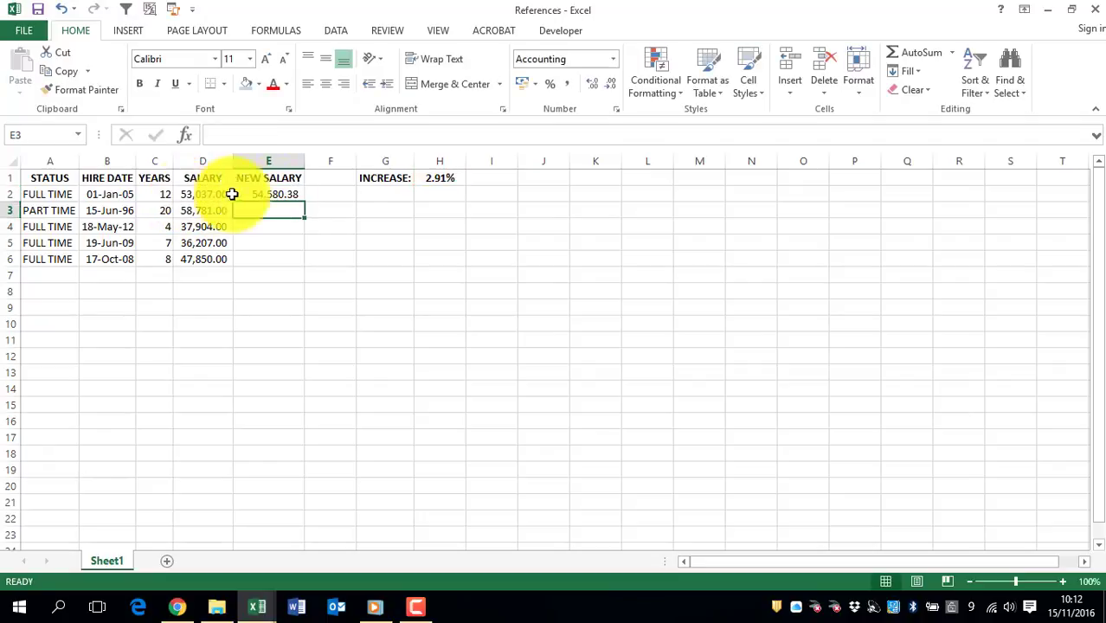
left_click(289, 195)
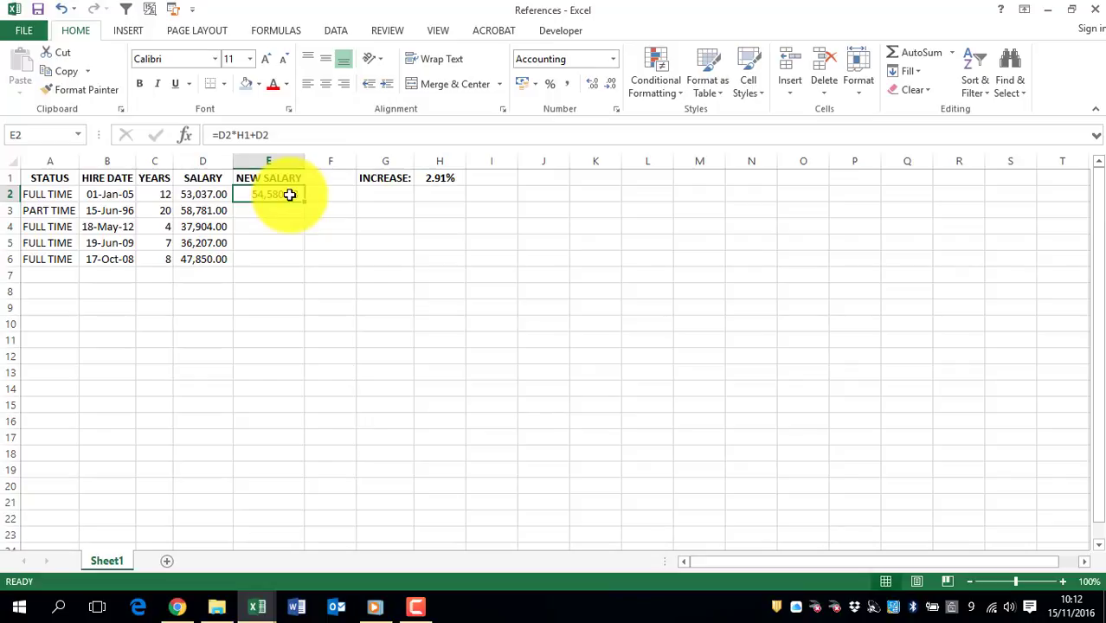
left_click_drag(303, 203, 306, 267)
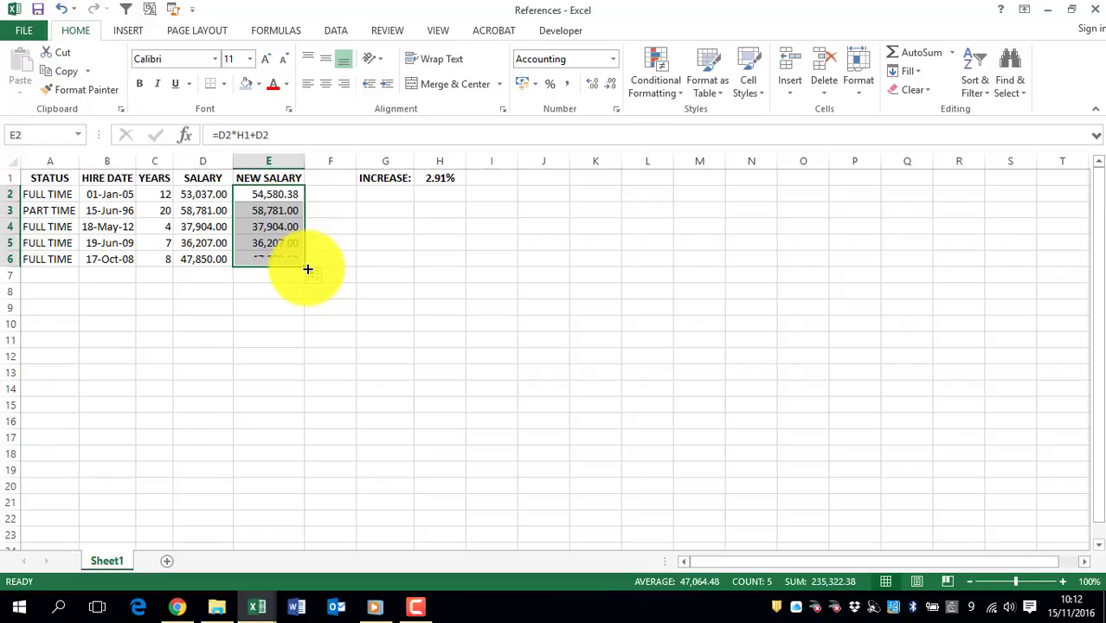
- Examine how the salary and increase references change in the filled formulas from E2 to E6, checking cells H1 and H2
left_click(278, 193)
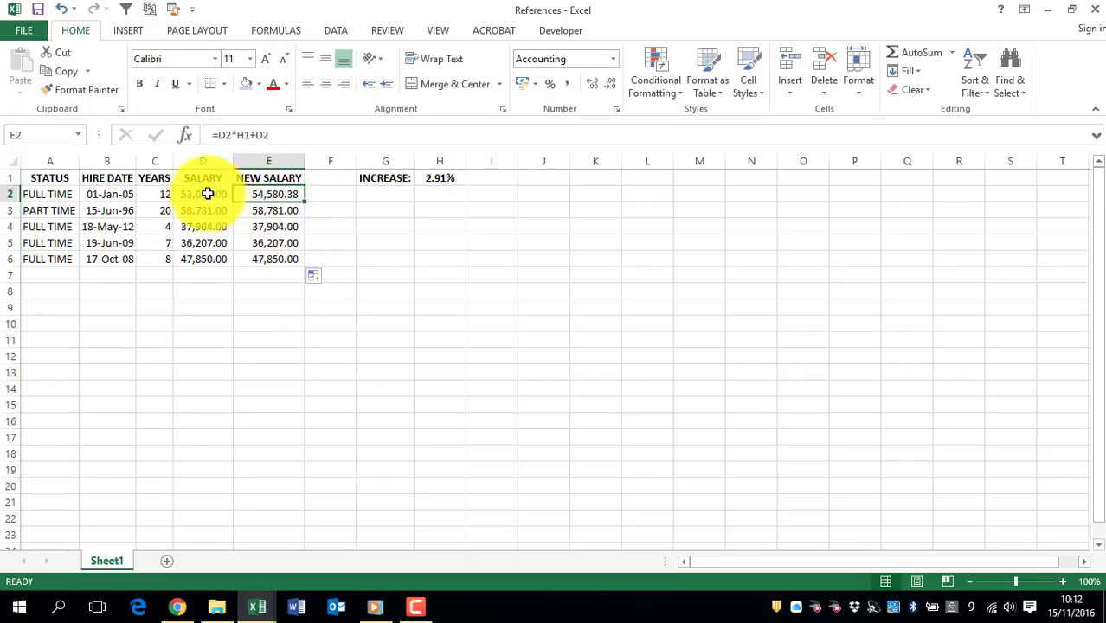
left_click(263, 211)
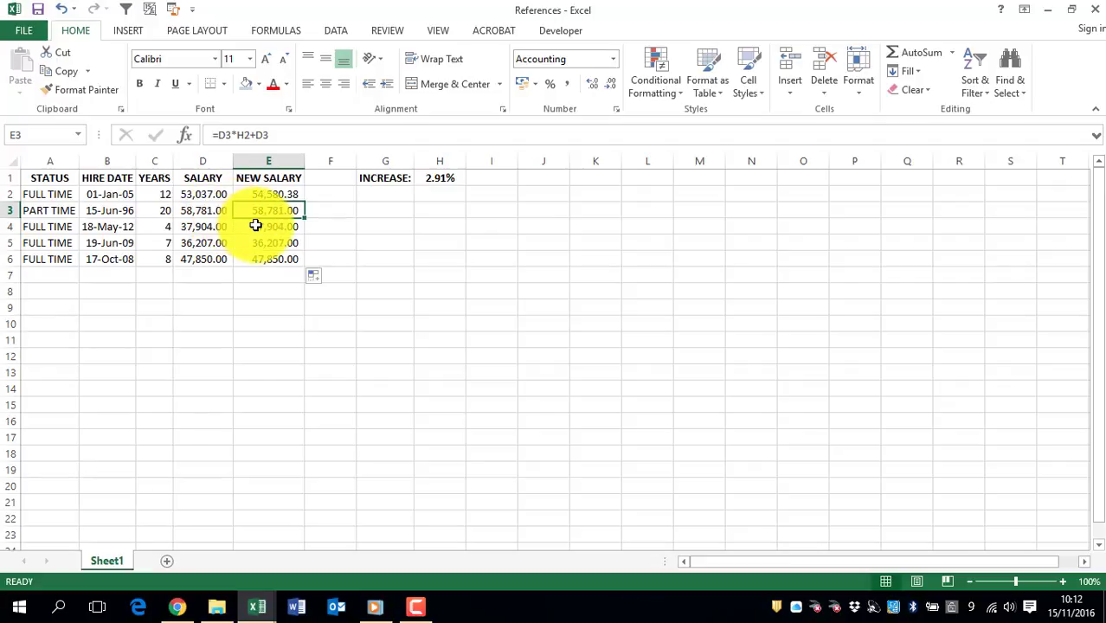
left_click(256, 225)
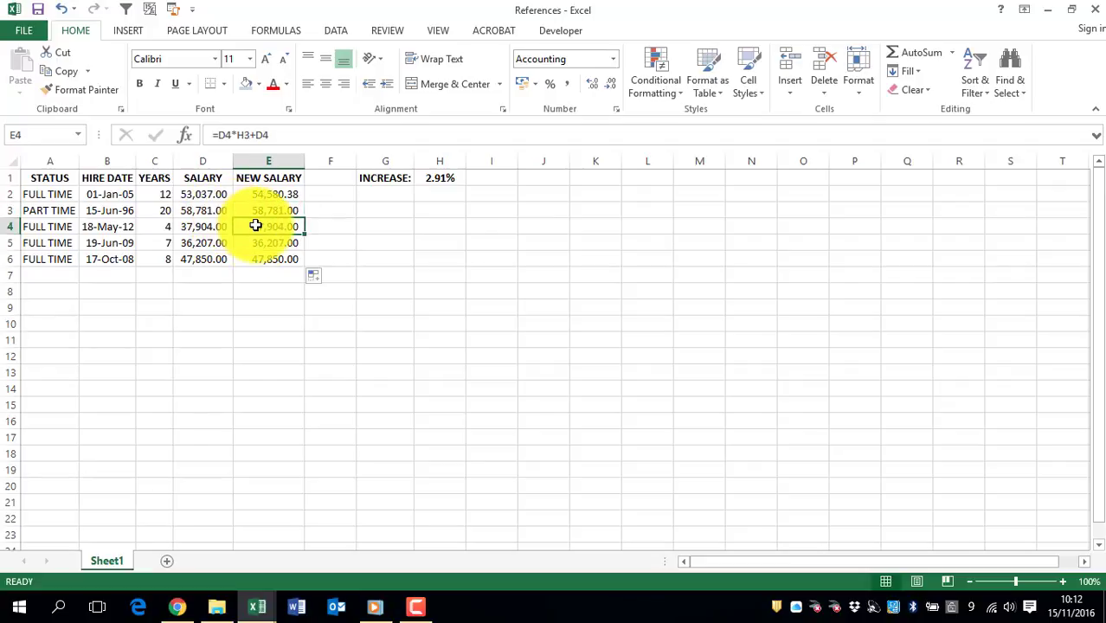
left_click(257, 242)
left_click(255, 260)
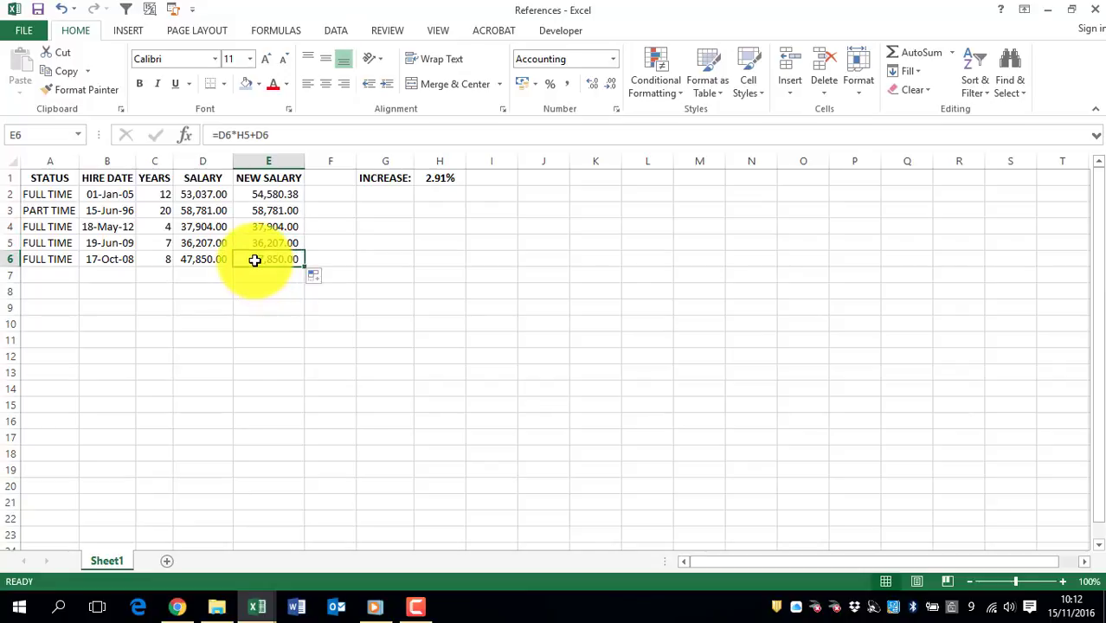
left_click(253, 196)
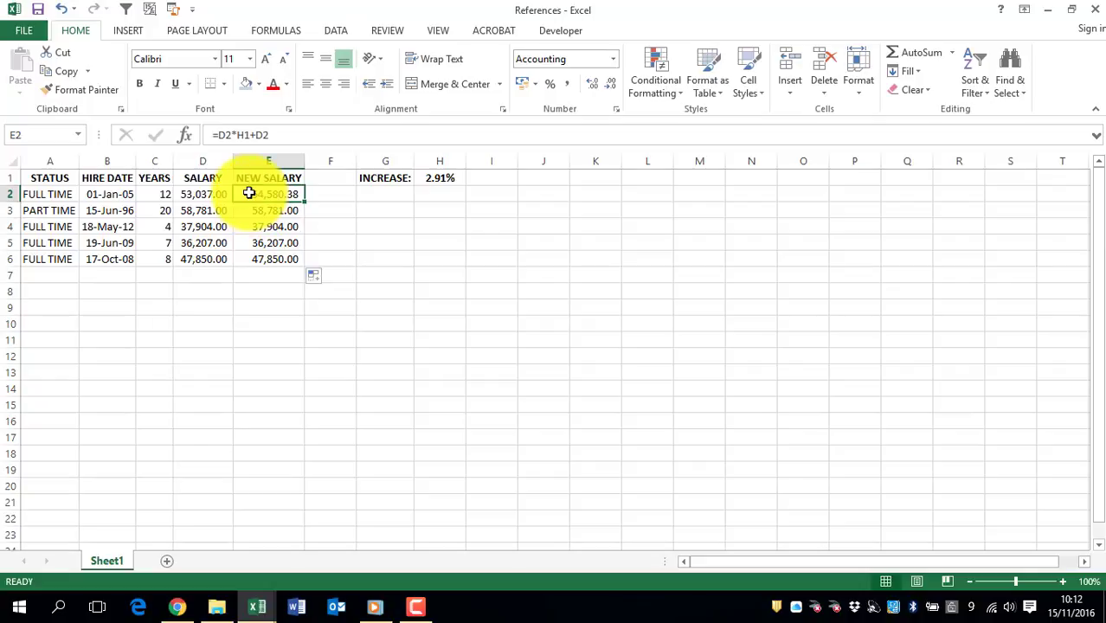
left_click(435, 177)
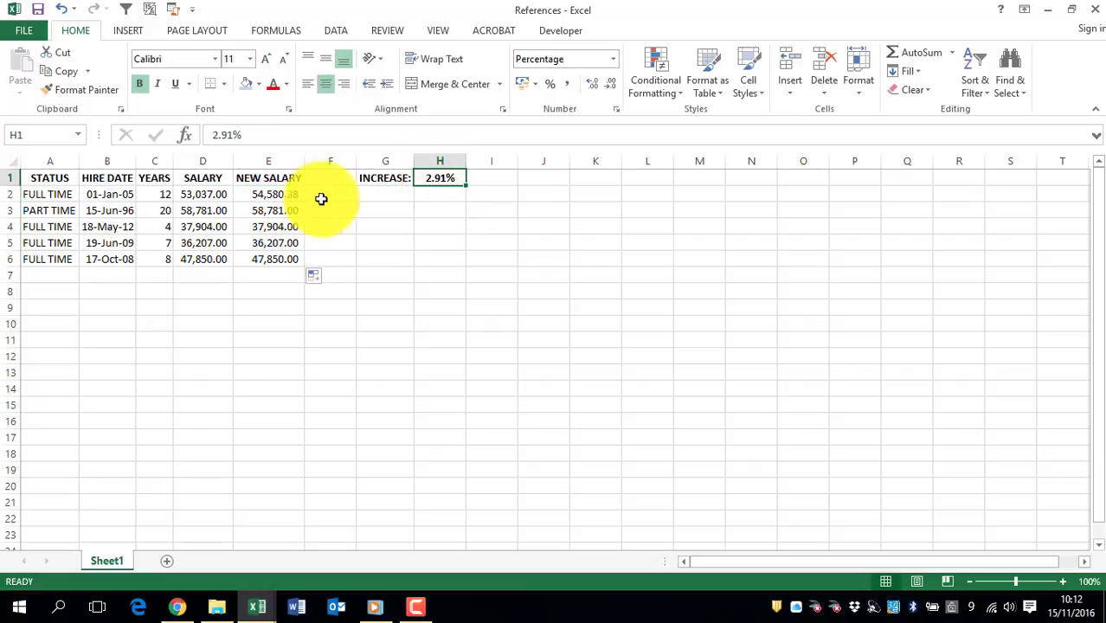
left_click(274, 196)
left_click(271, 210)
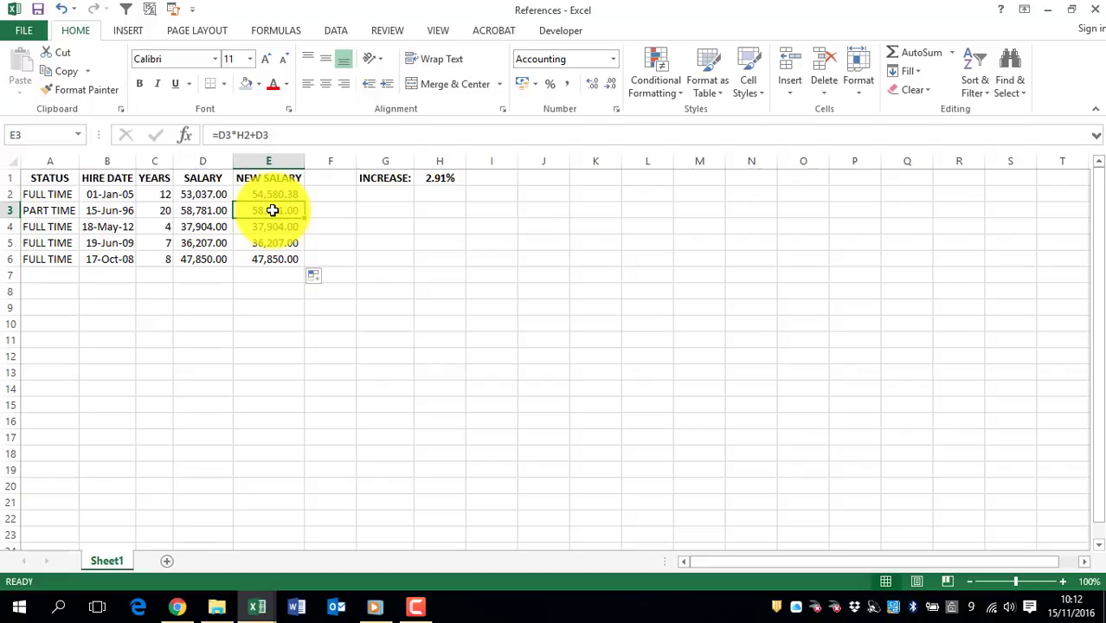
left_click(431, 192)
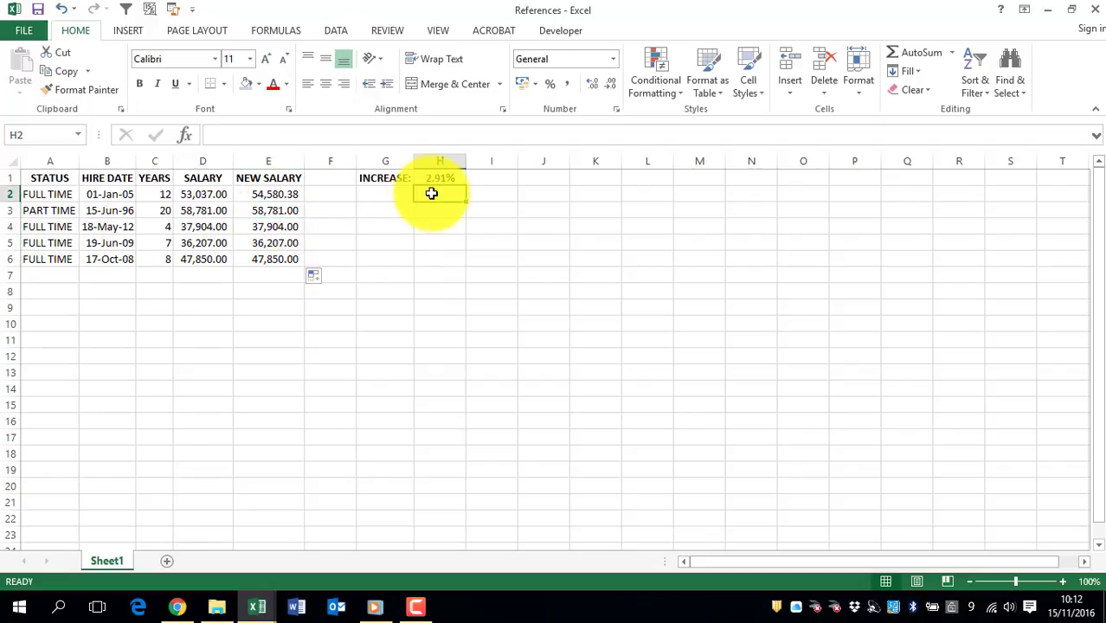
left_click(258, 227)
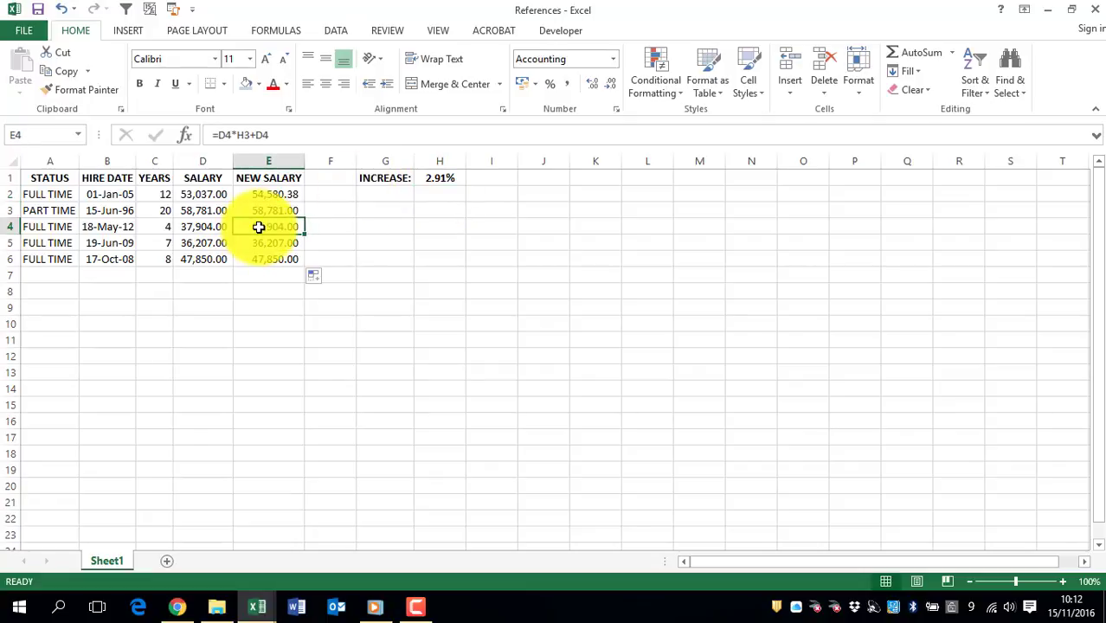
left_click(259, 242)
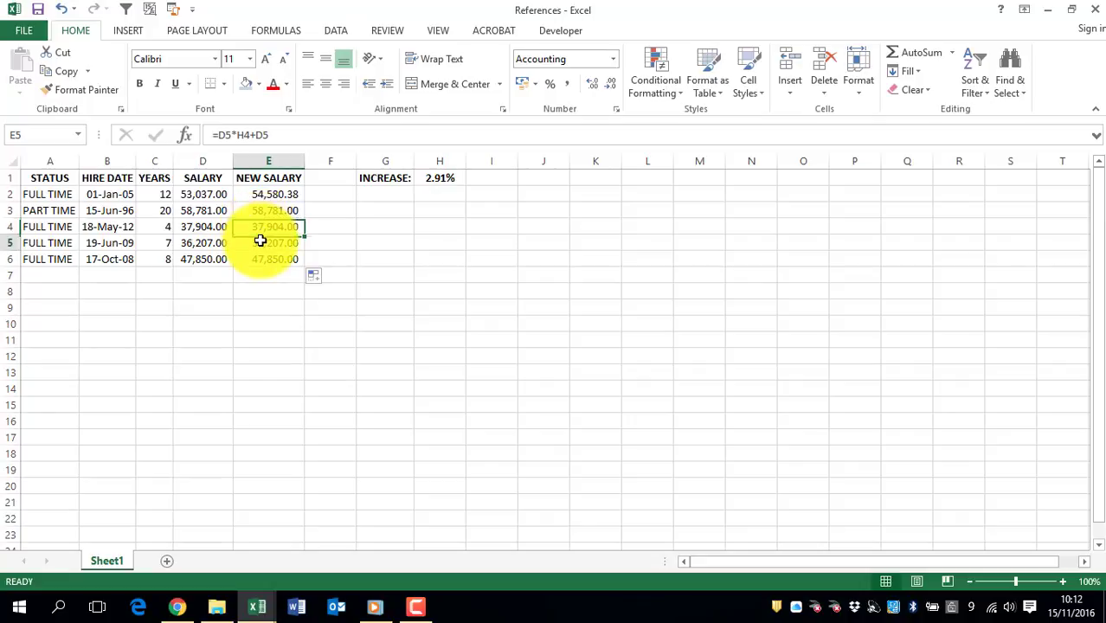
left_click(257, 259)
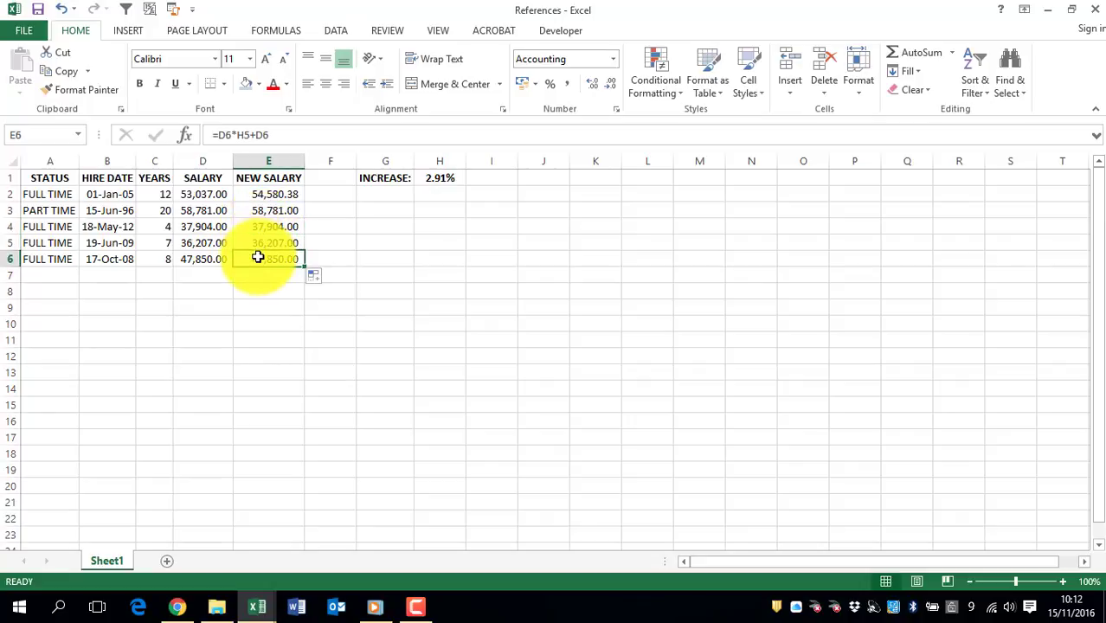
- Clear the formulas from the NEW SALARY cells E2:E6
left_click(251, 194)
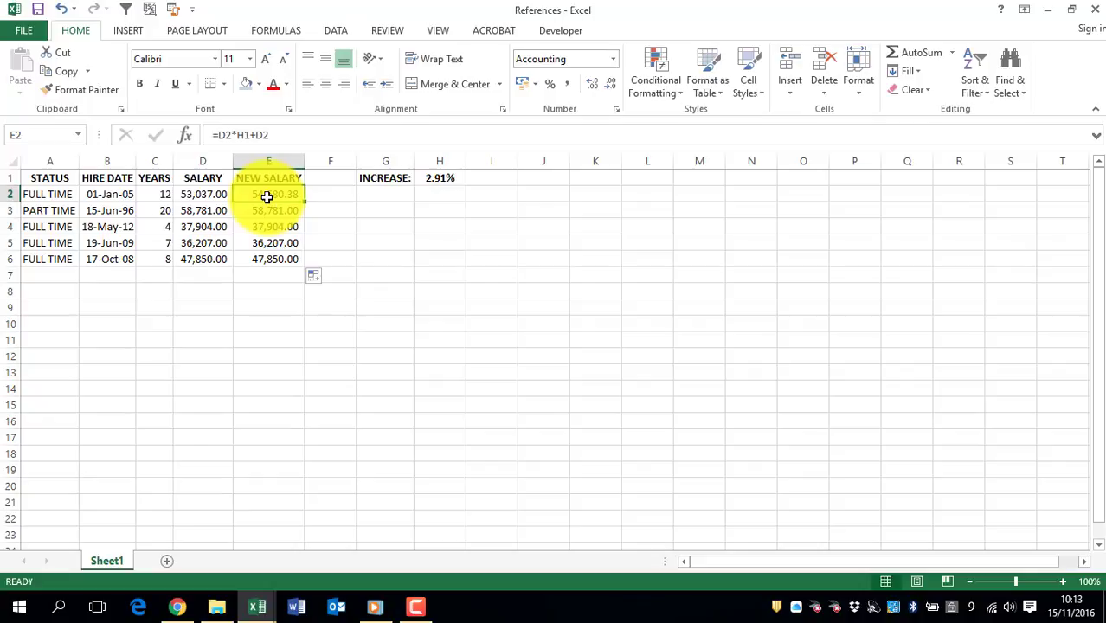
left_click_drag(257, 194, 260, 257)
key("Delete")
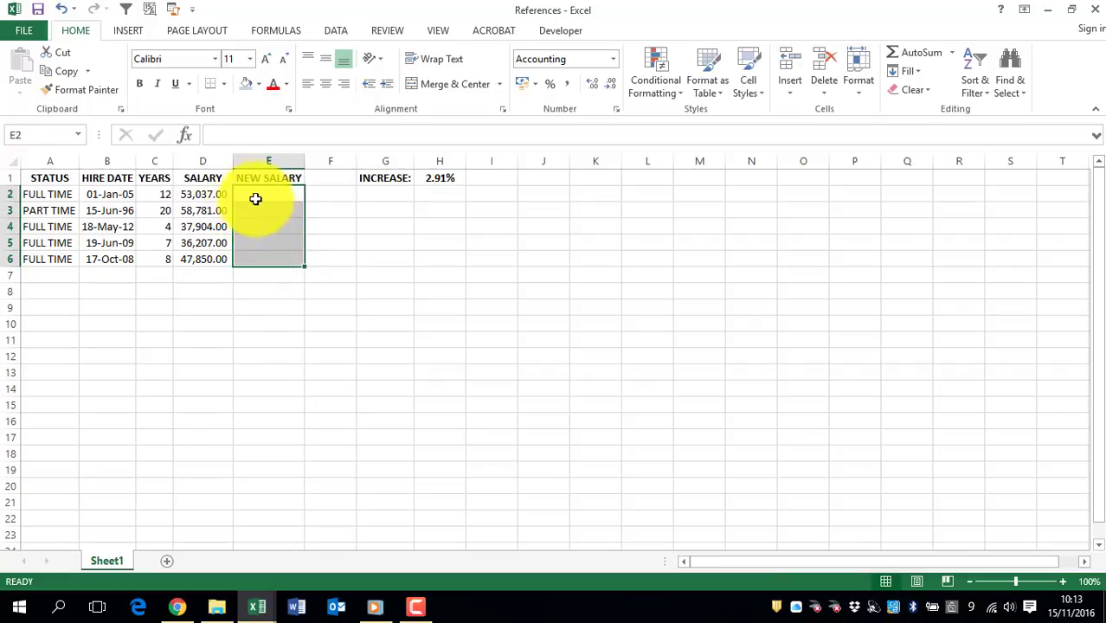
- Enter =D2*$H$1+D2 in cell E2 with an absolute reference to the increase, and fill it down through E6
left_click(250, 195)
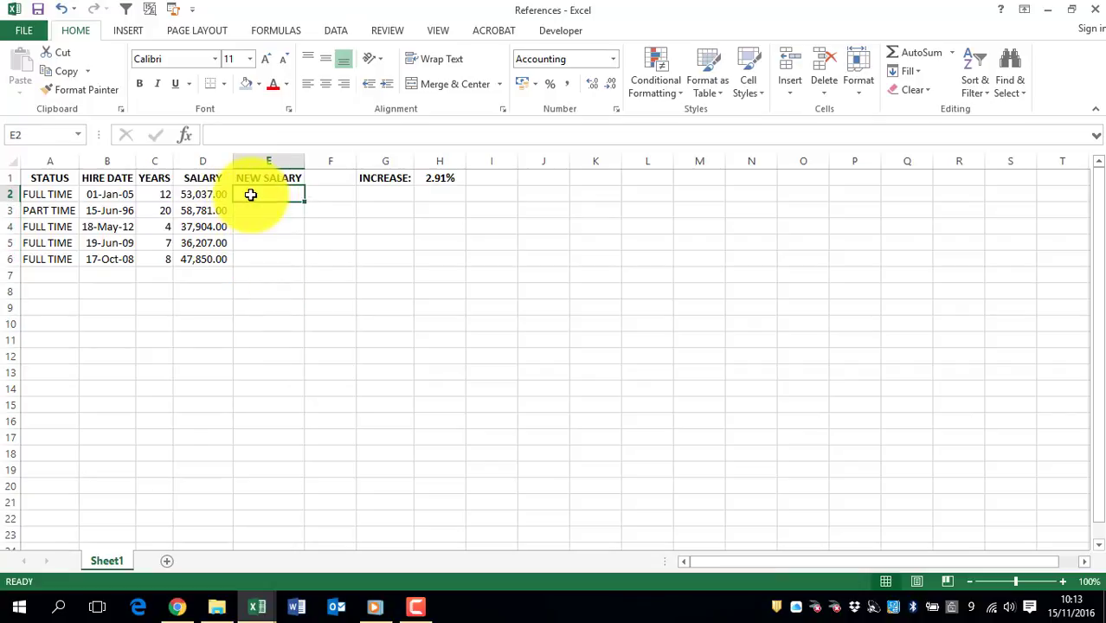
type("=")
left_click(200, 194)
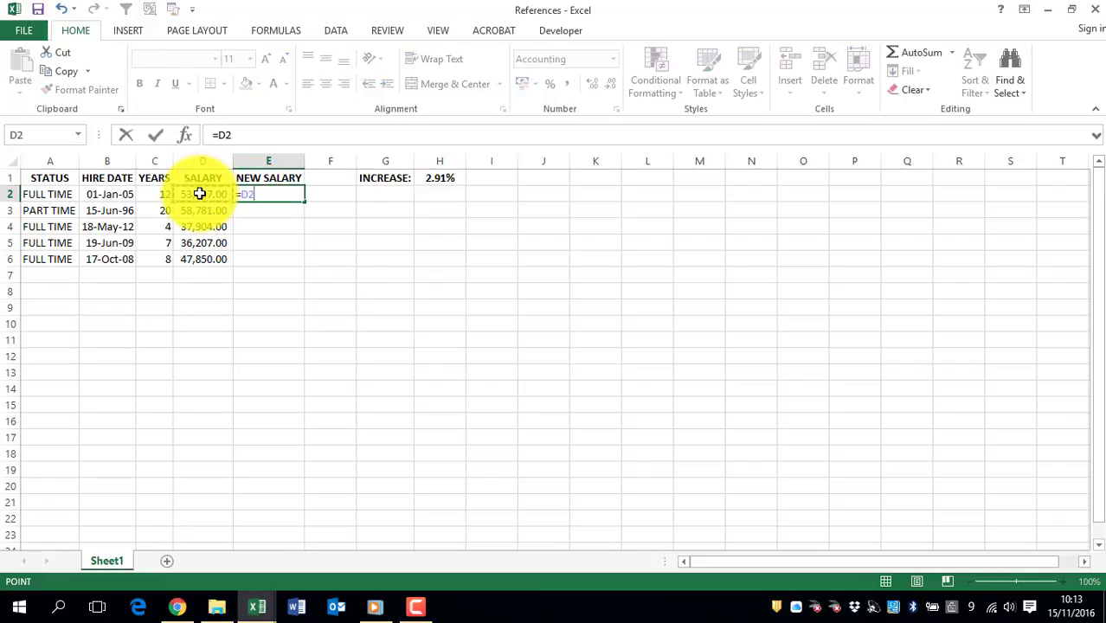
type("*")
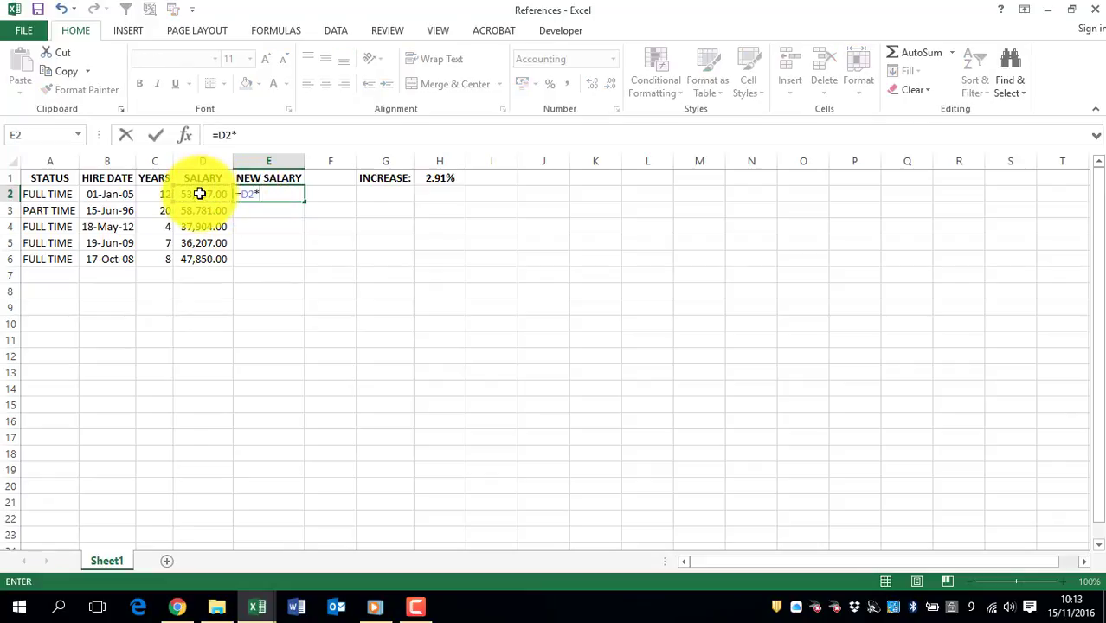
left_click(437, 179)
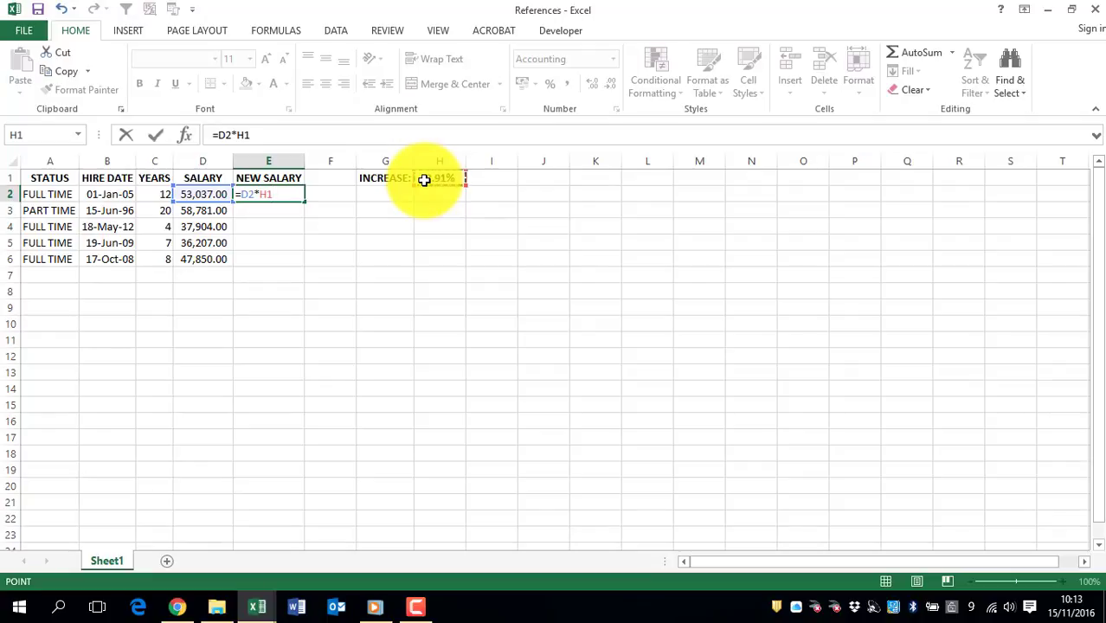
key("F4")
type("+")
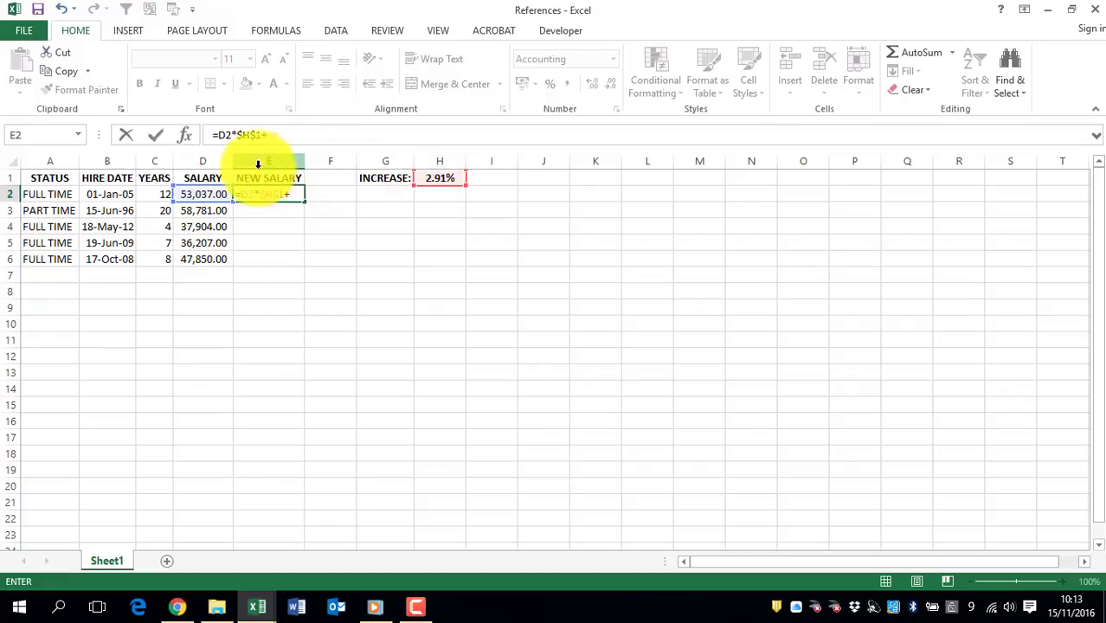
left_click(202, 194)
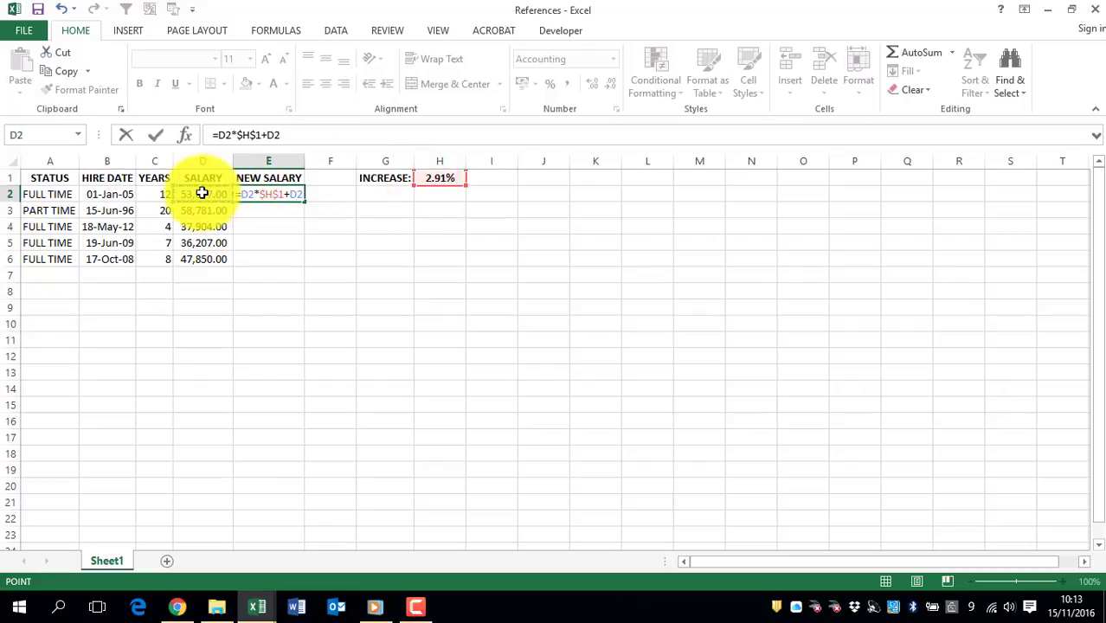
key("Return")
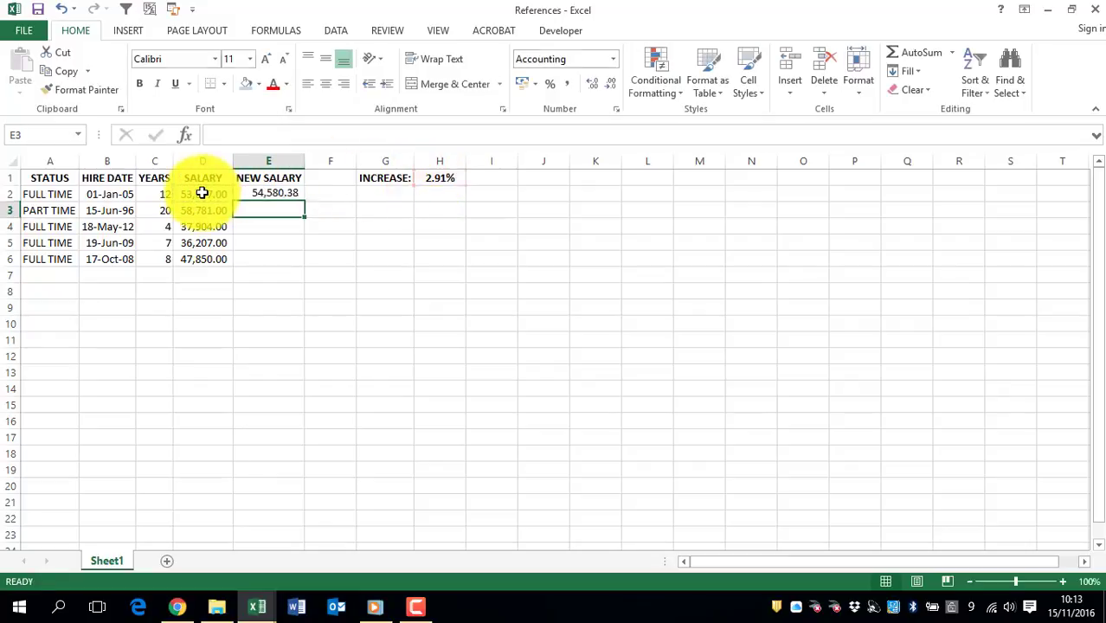
left_click(282, 196)
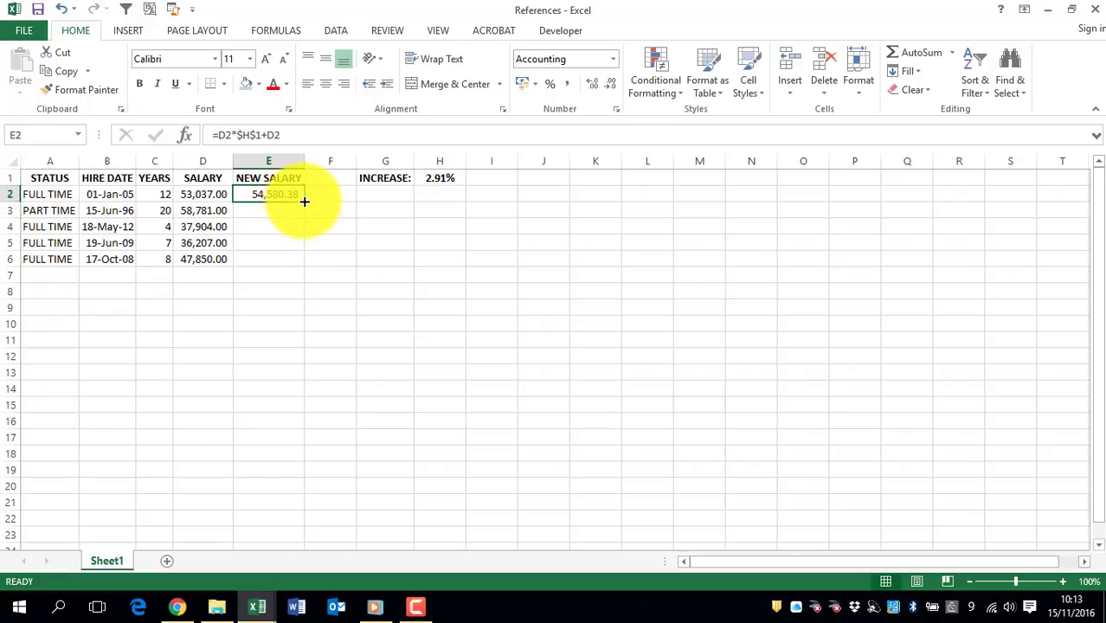
left_click_drag(303, 202, 297, 270)
- Compare the filled NEW SALARY formulas in E2:E6 to check their salary references and the absolute reference $H$1
left_click(259, 197)
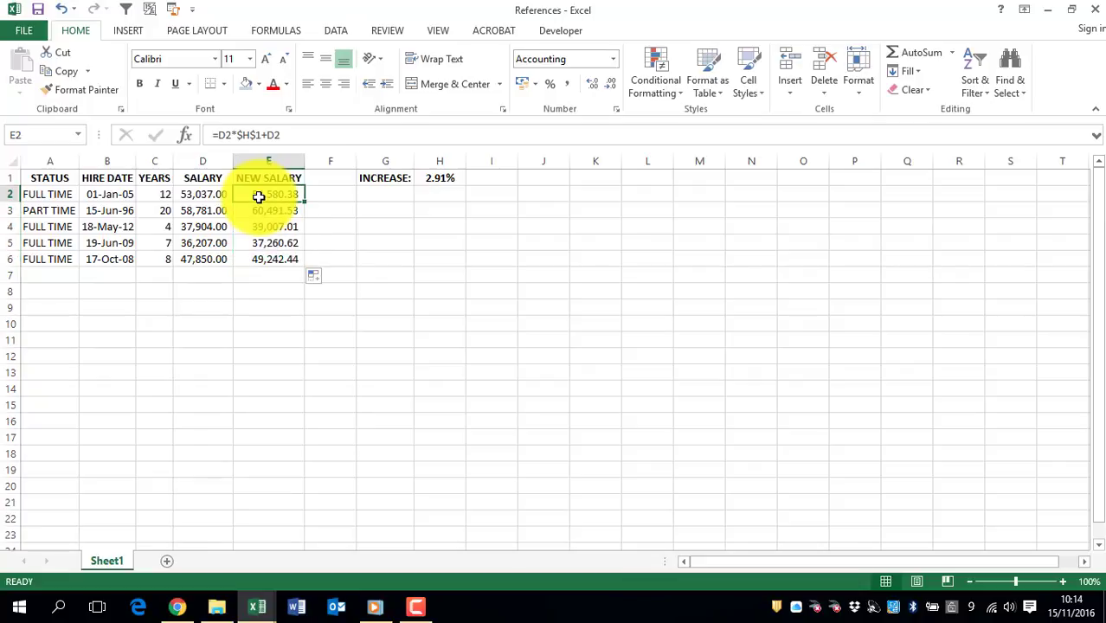
left_click(262, 210)
left_click(262, 226)
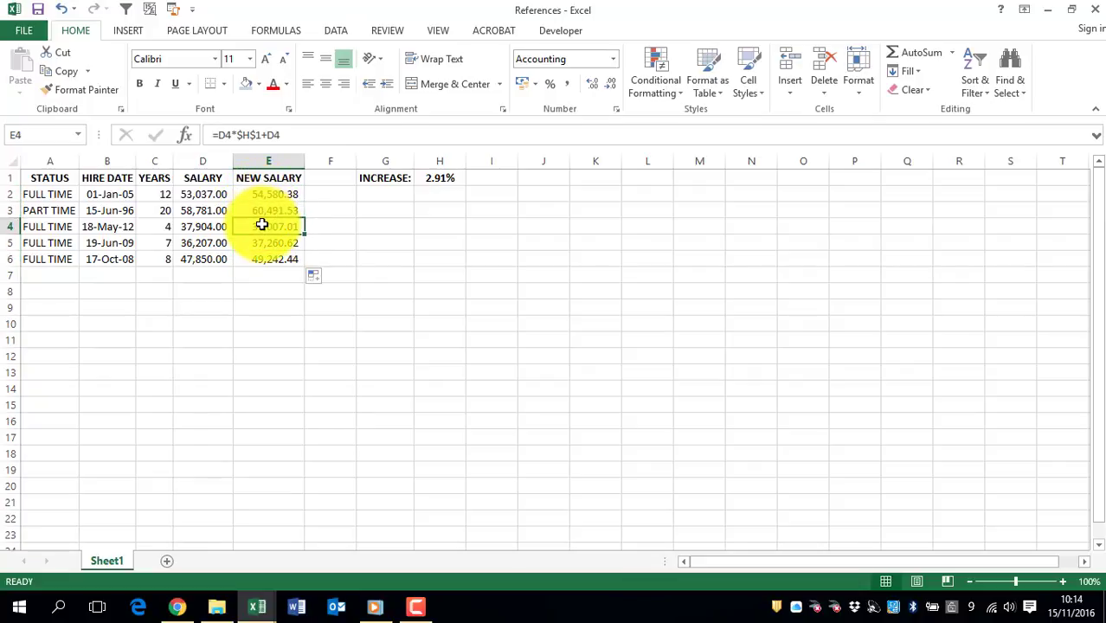
left_click(260, 195)
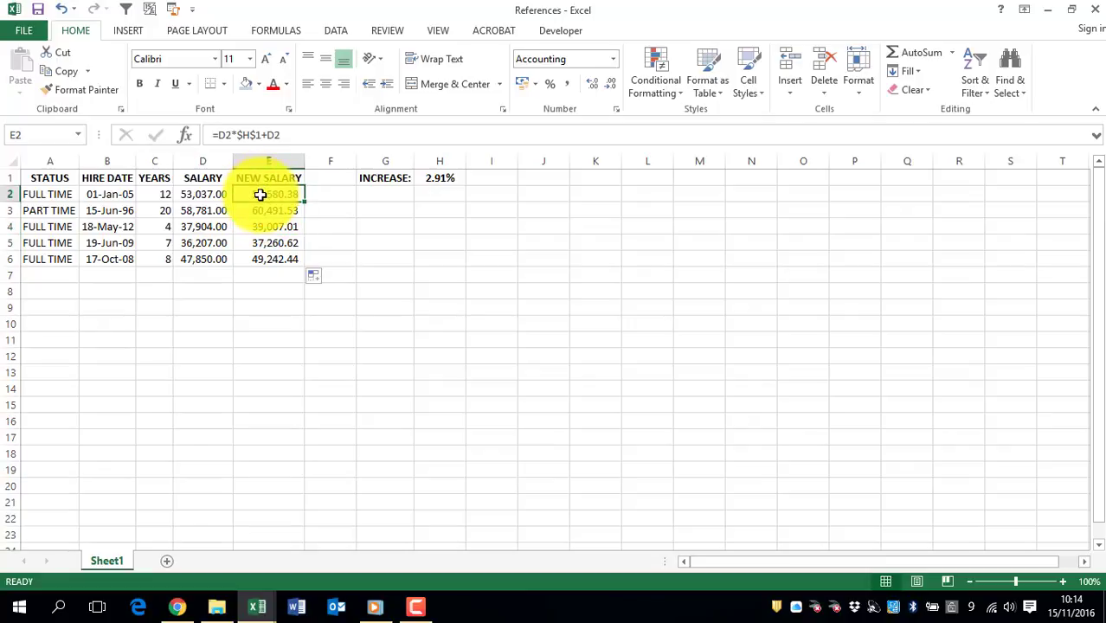
left_click(260, 210)
left_click(261, 226)
left_click(257, 254)
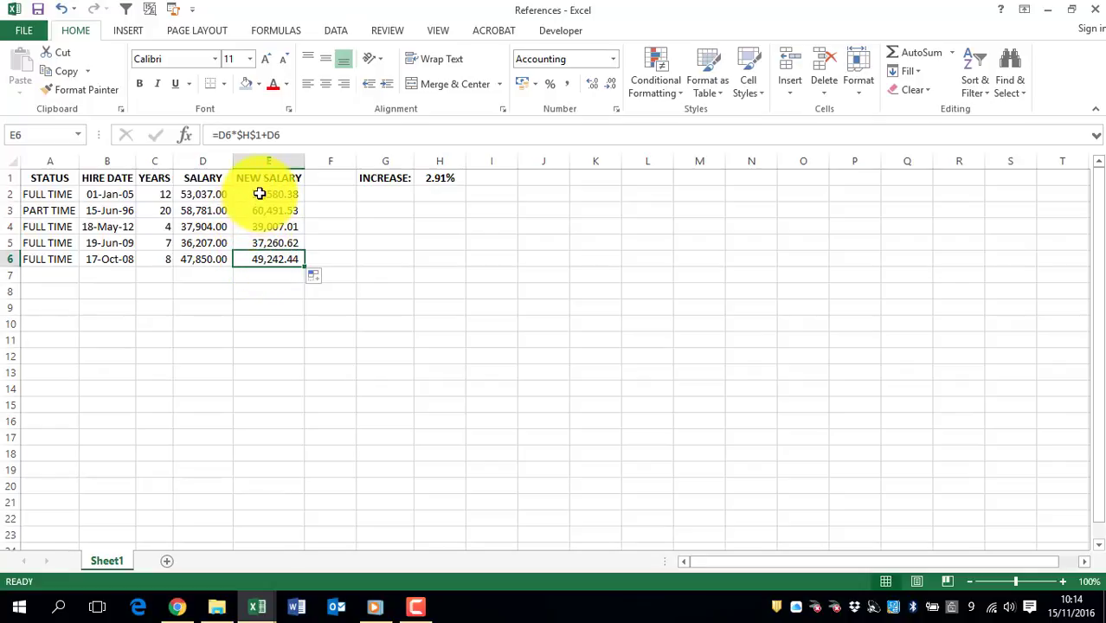
- Clear the NEW SALARY cells E2:E6 and enter the relative formula =D2*H1+D2 in cell E2
left_click_drag(260, 194, 271, 255)
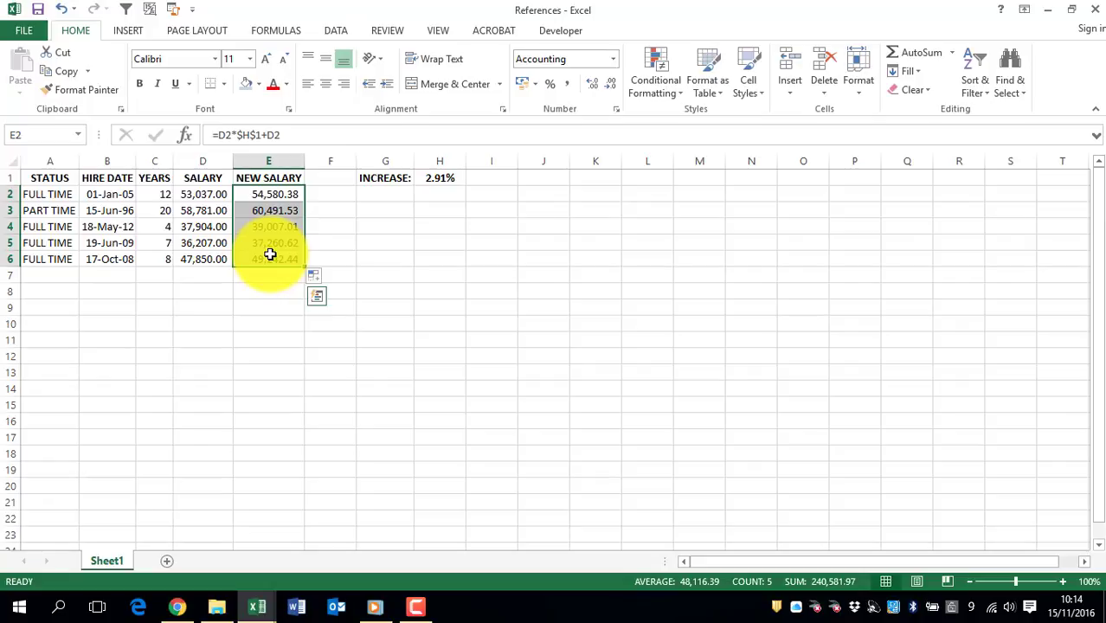
key("Delete")
left_click(266, 193)
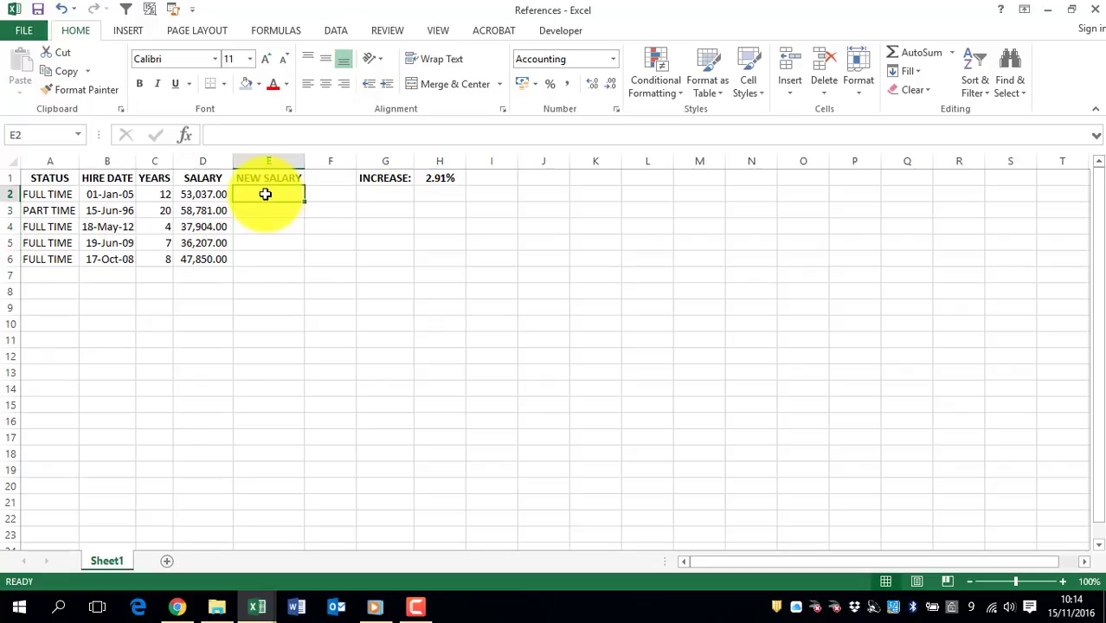
type("=")
left_click(200, 194)
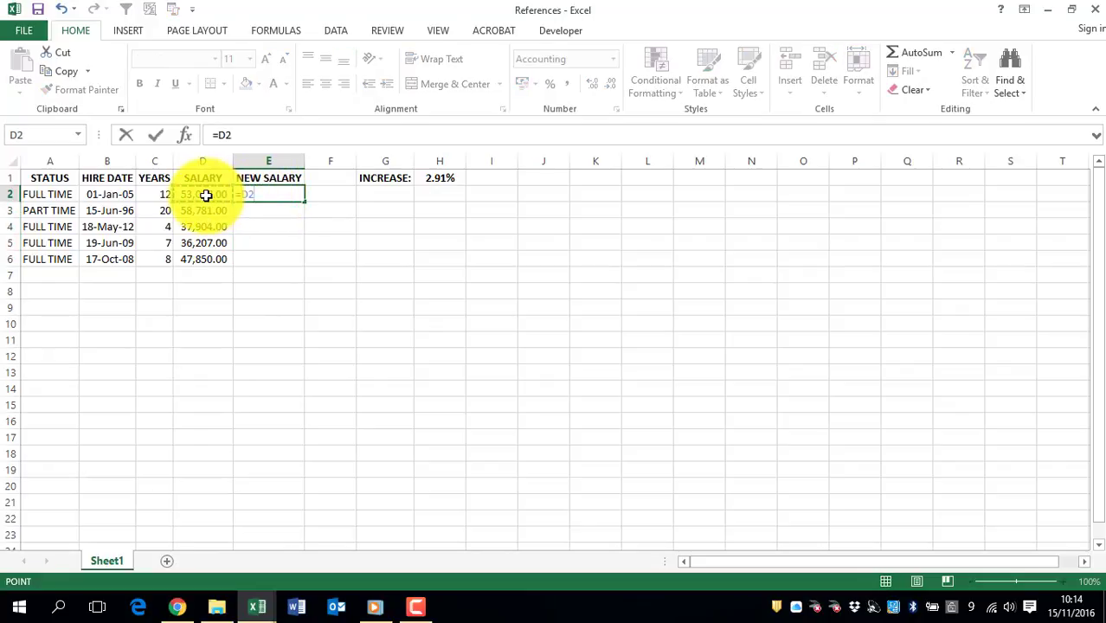
type("*")
left_click(440, 177)
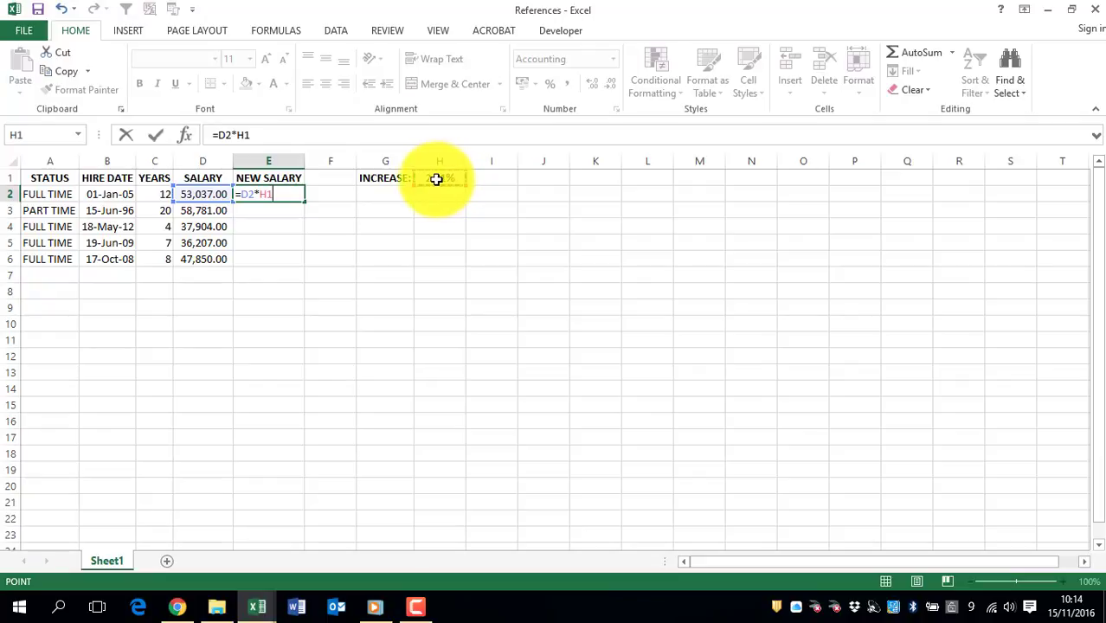
type("+")
left_click(205, 193)
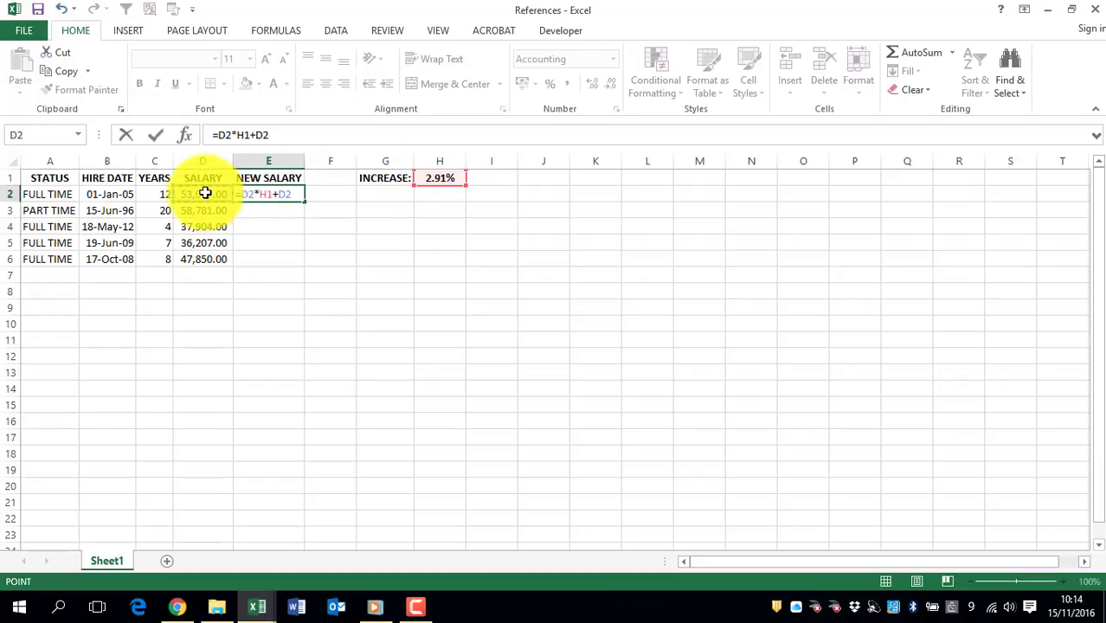
key("ctrl+Return")
key("Return")
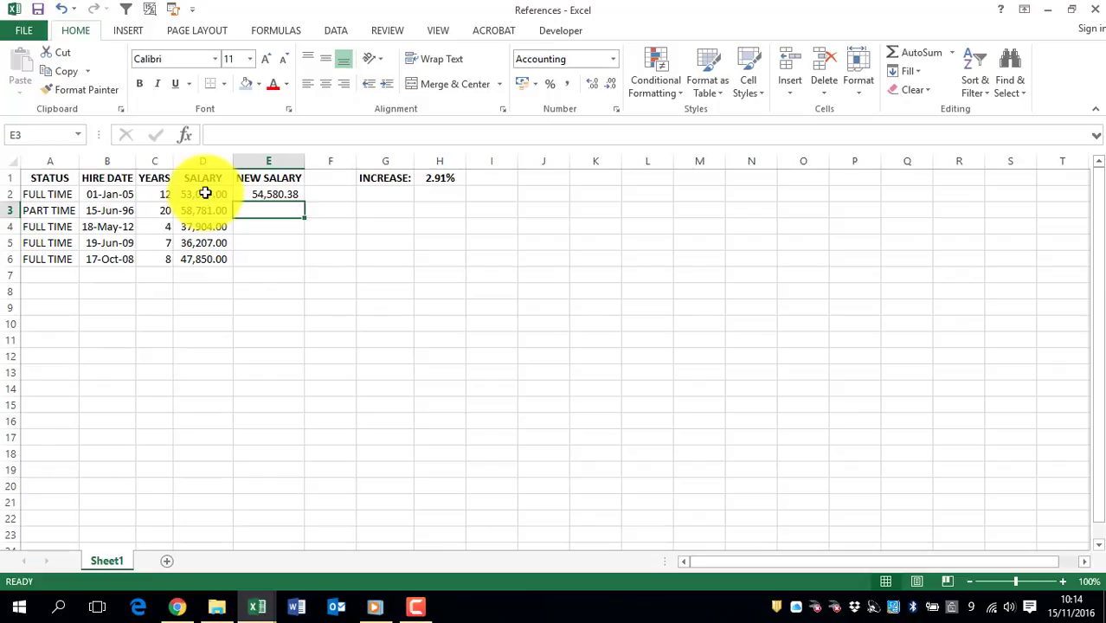
- Make the increase reference in E2 absolute so the formula reads =D2*$H$1+D2
left_click(270, 196)
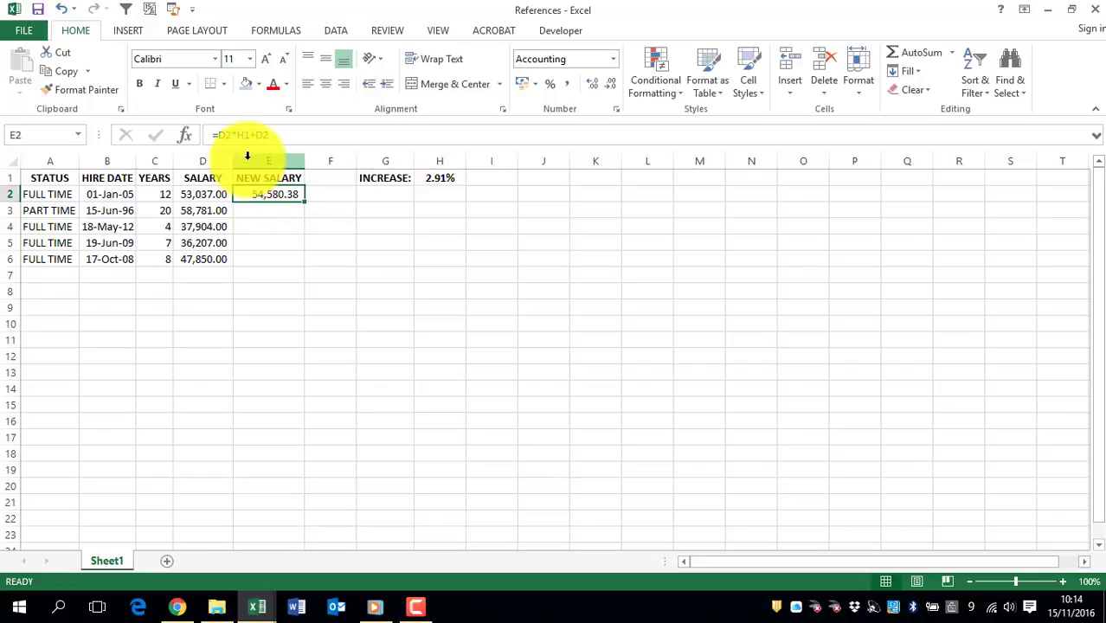
left_click(249, 134)
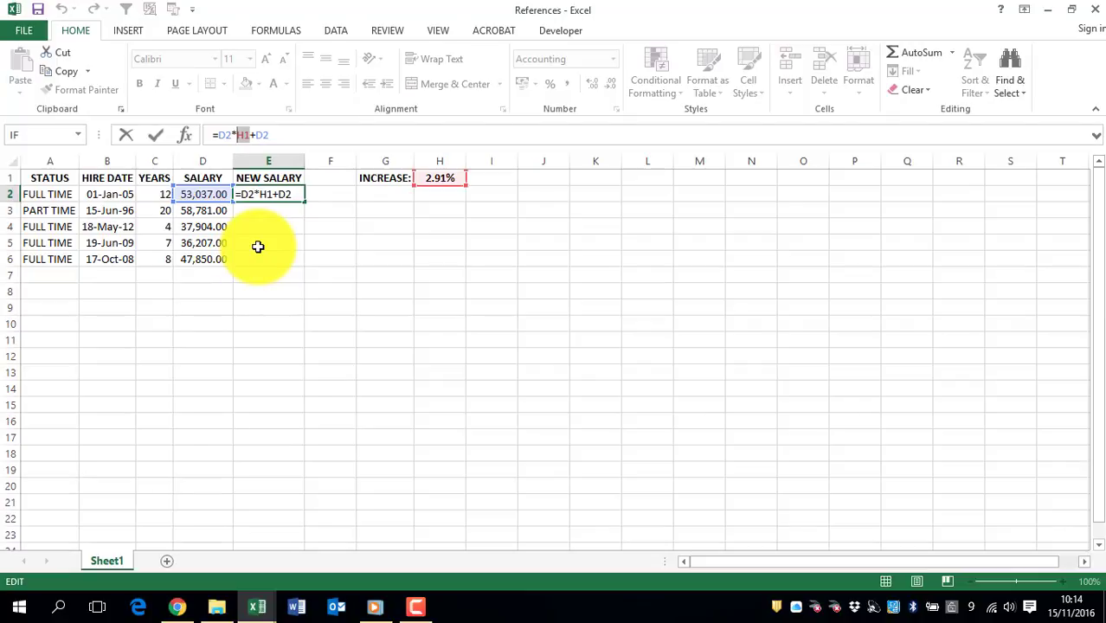
key("F4")
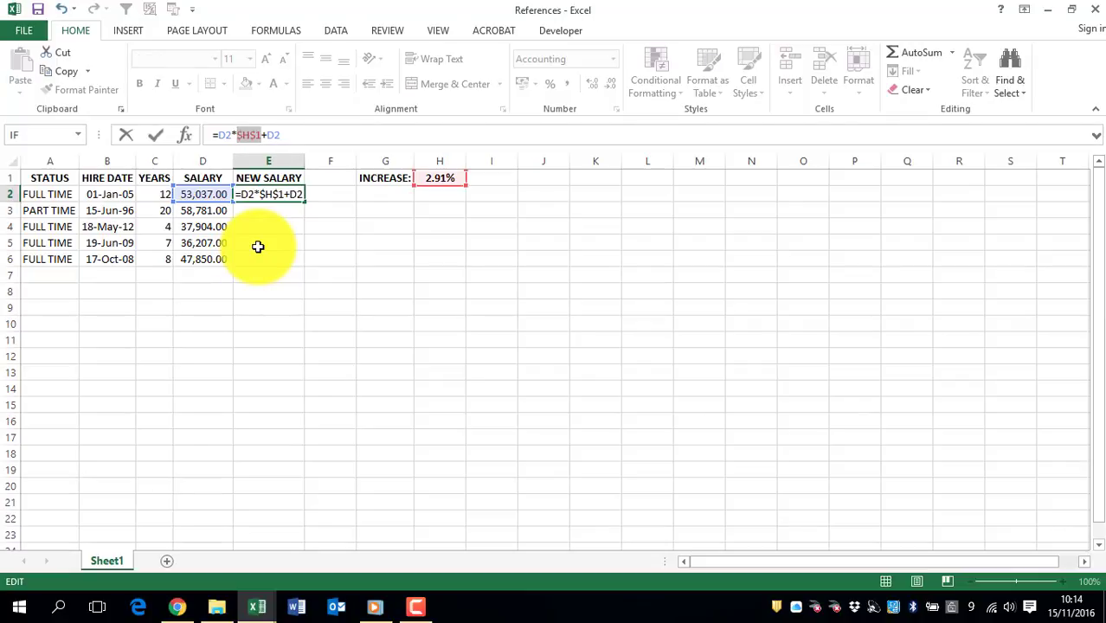
key("Return")
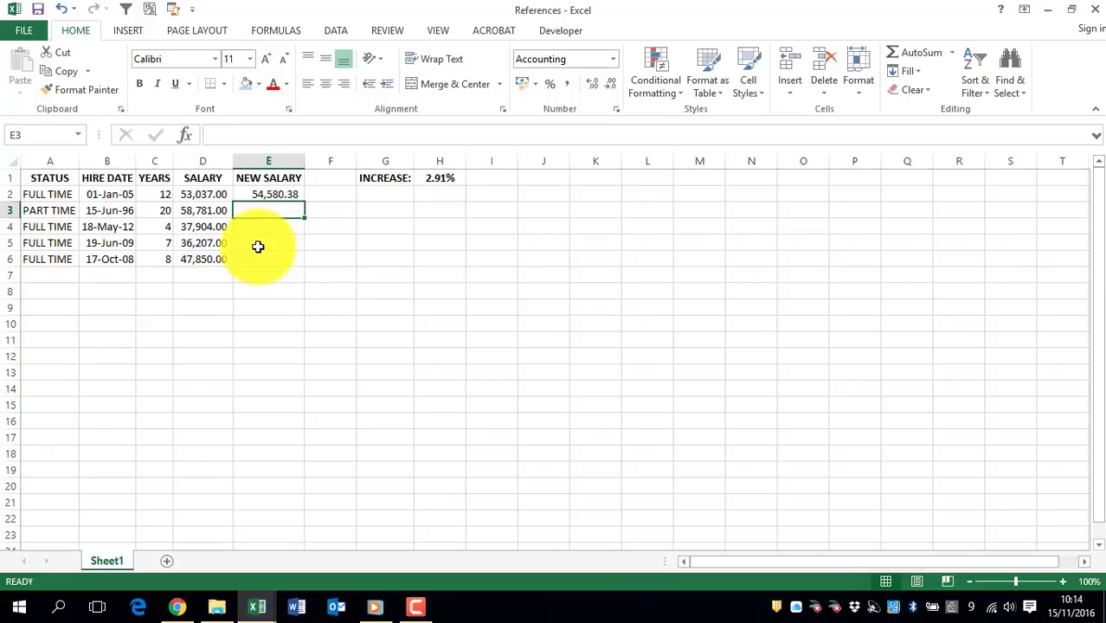
left_click(262, 197)
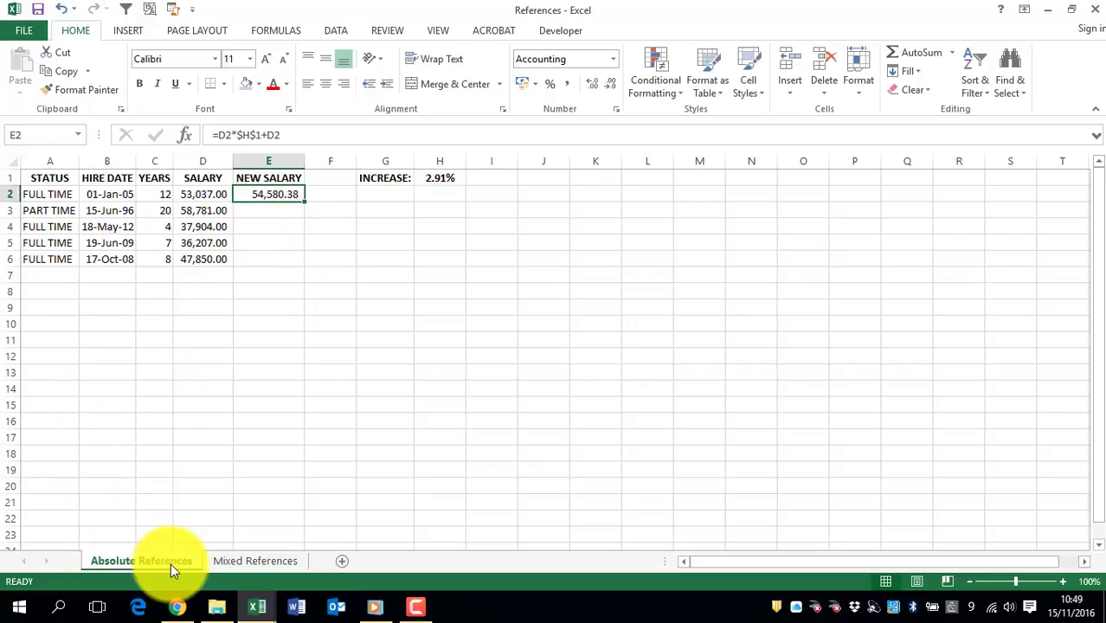
- On the Mixed References sheet, enter =B4*C3 in cell C4 to allocate couches to the North region
left_click(261, 565)
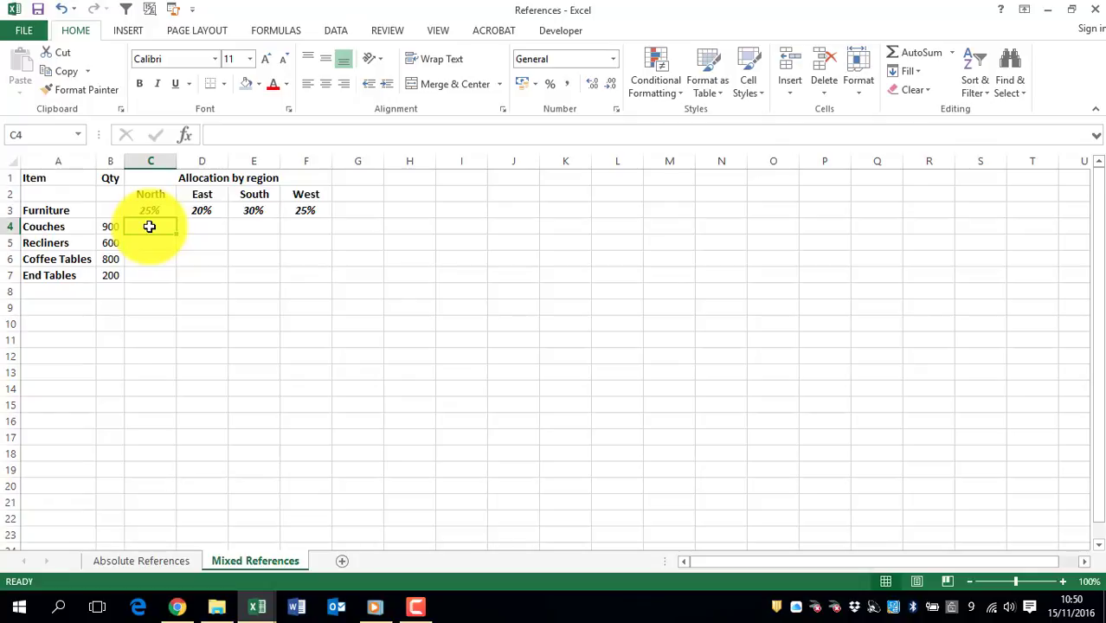
type("=")
left_click(105, 228)
type("*")
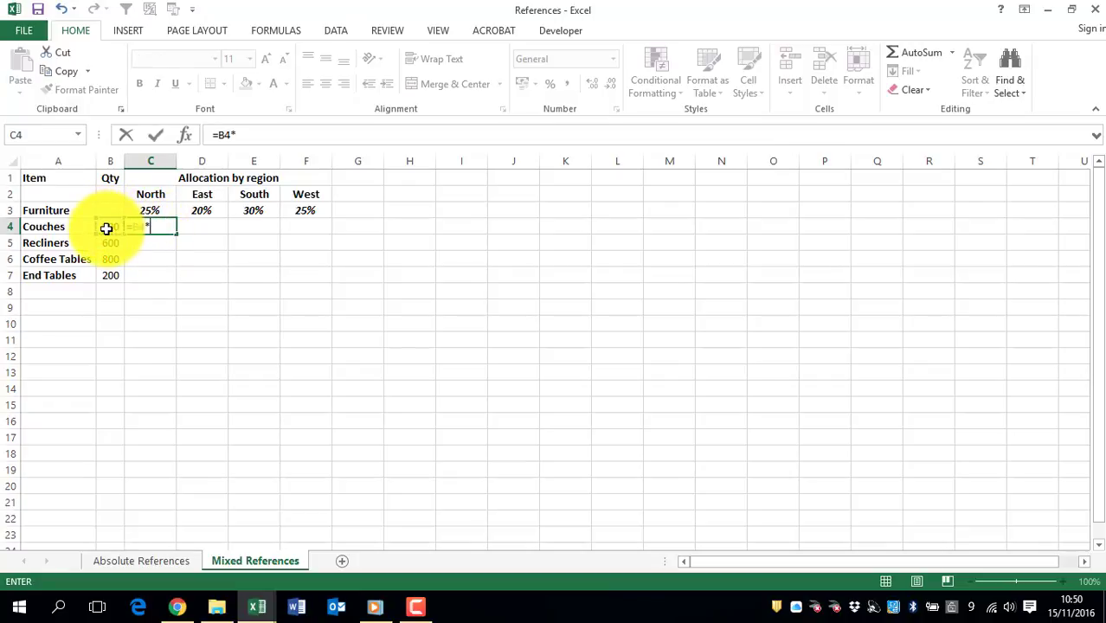
left_click(153, 206)
key("Return")
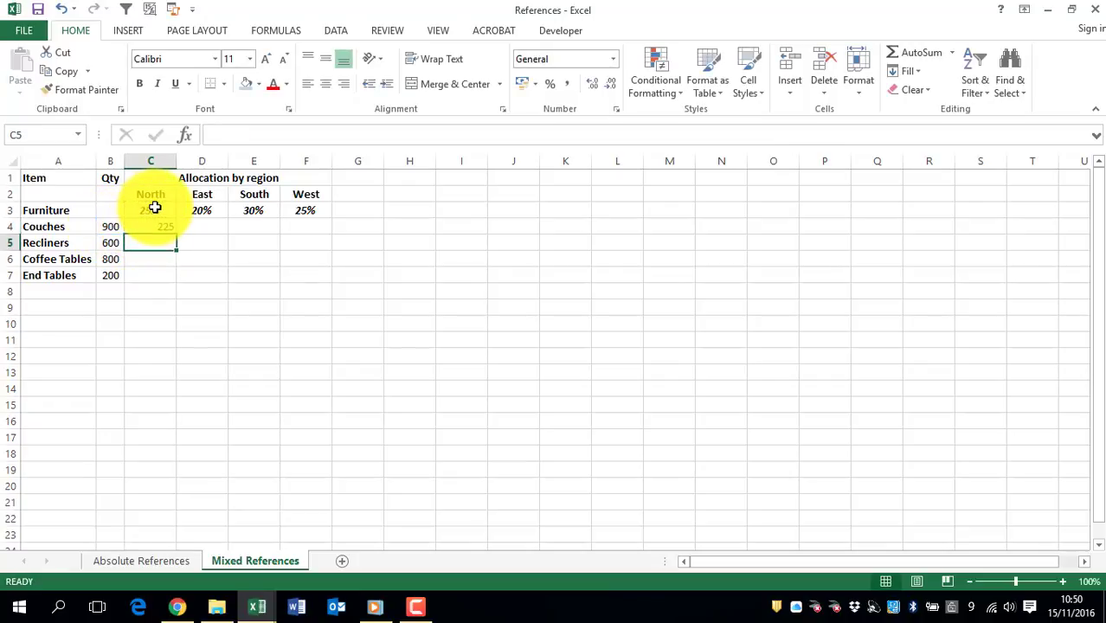
- Check cells C3 and B4 used by C4, try filling its formula across C4:F7, and undo the fill
left_click(143, 227)
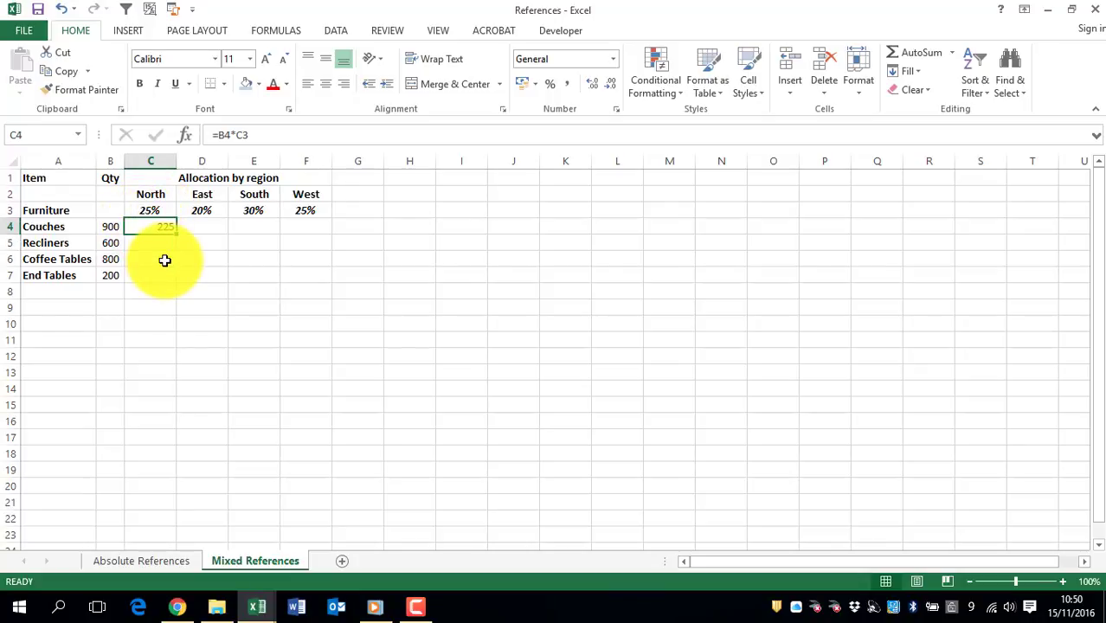
left_click(149, 211)
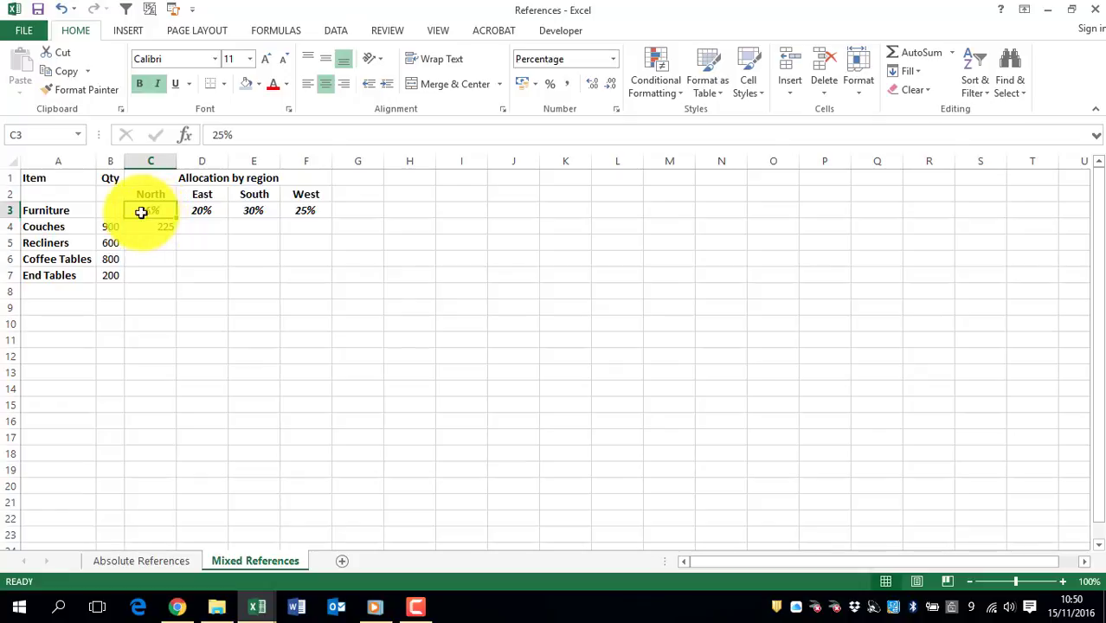
left_click(109, 227)
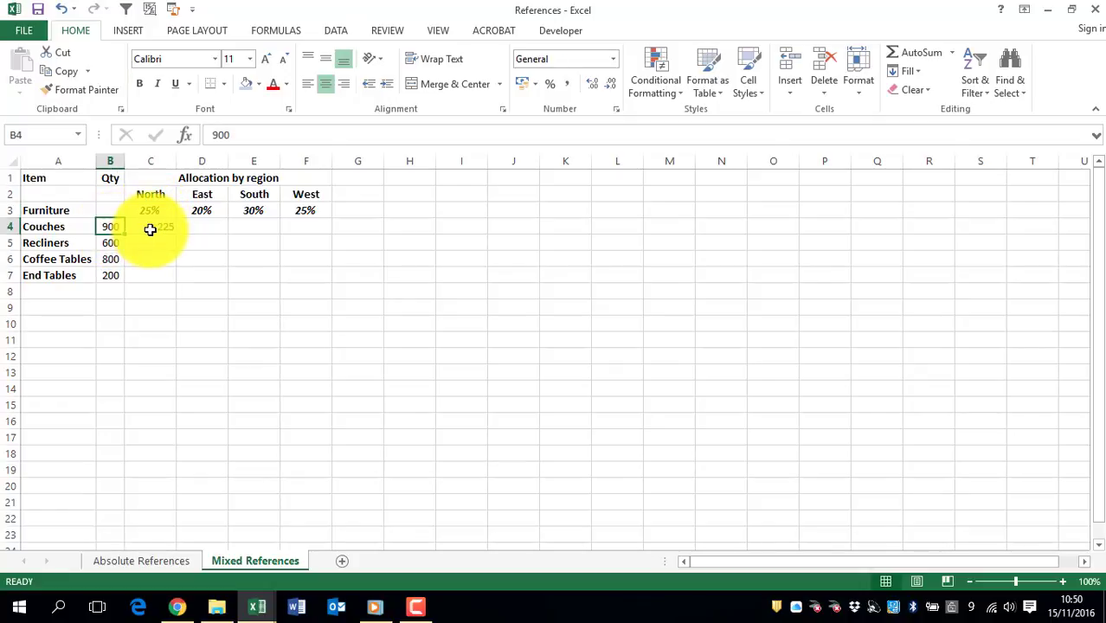
left_click(150, 229)
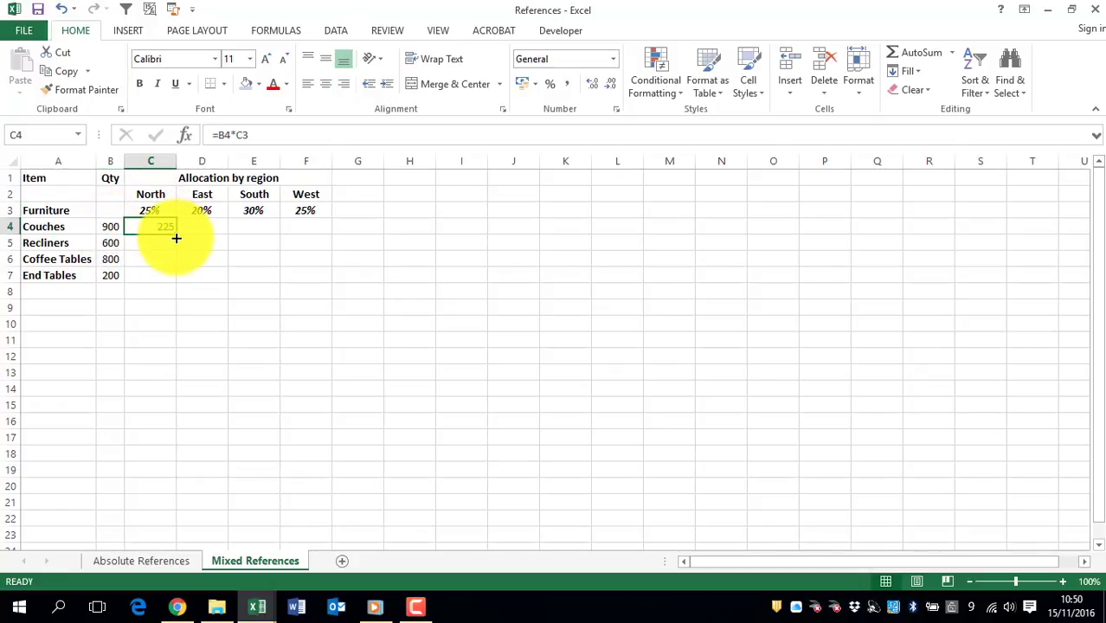
left_click_drag(176, 238, 314, 284)
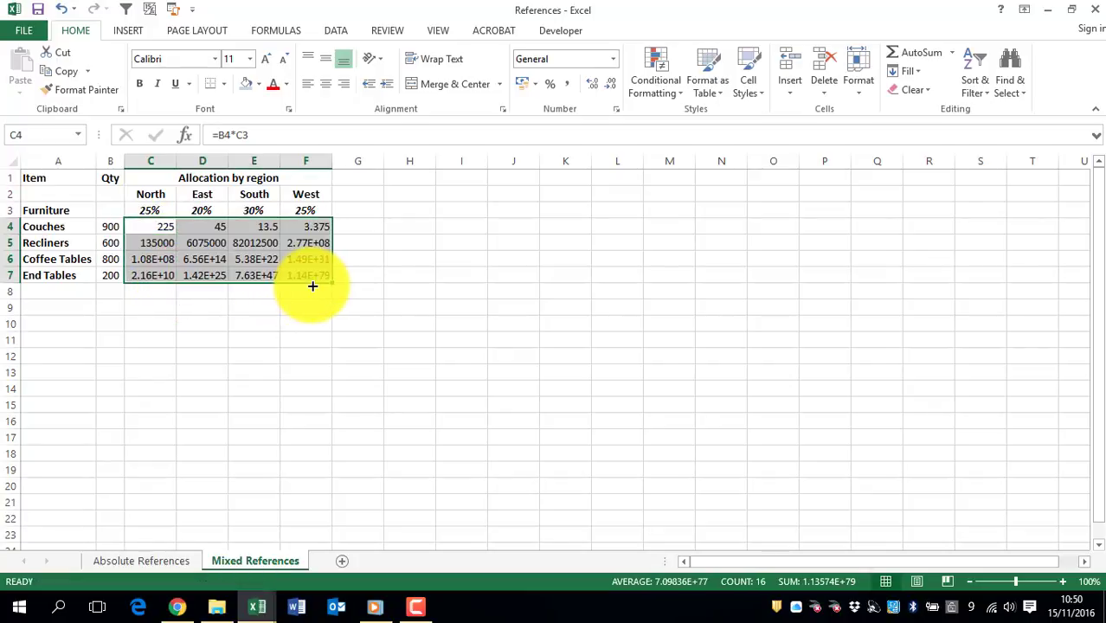
key("ctrl+z")
key("ctrl+z")
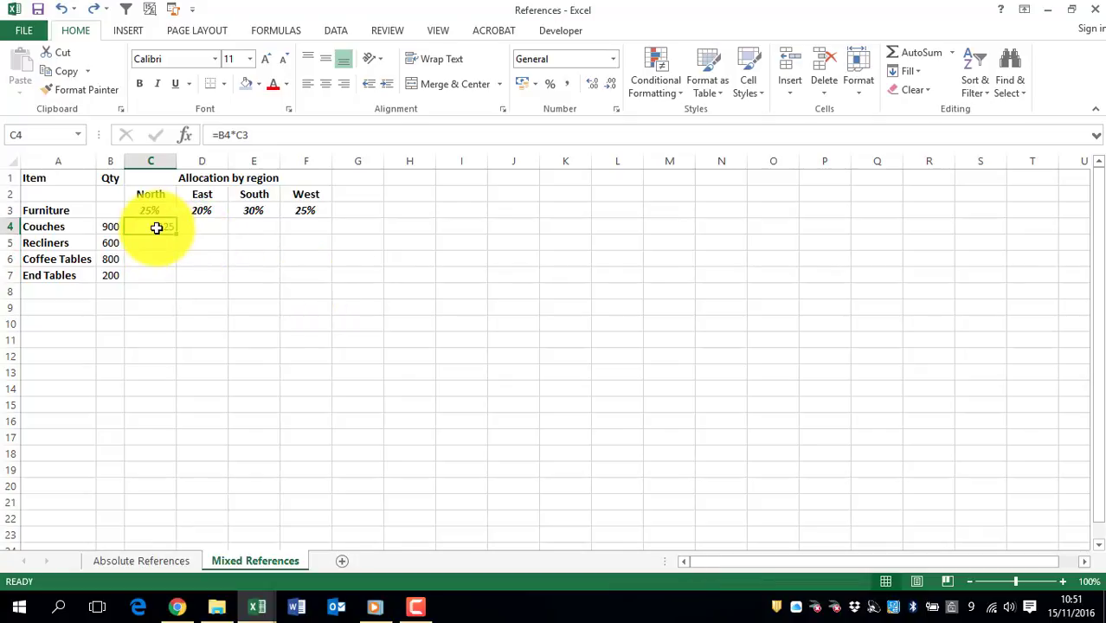
- Replace the C4 formula with =B4*$C$3, using an absolute percentage reference, and fill it across C4:F7
type("=")
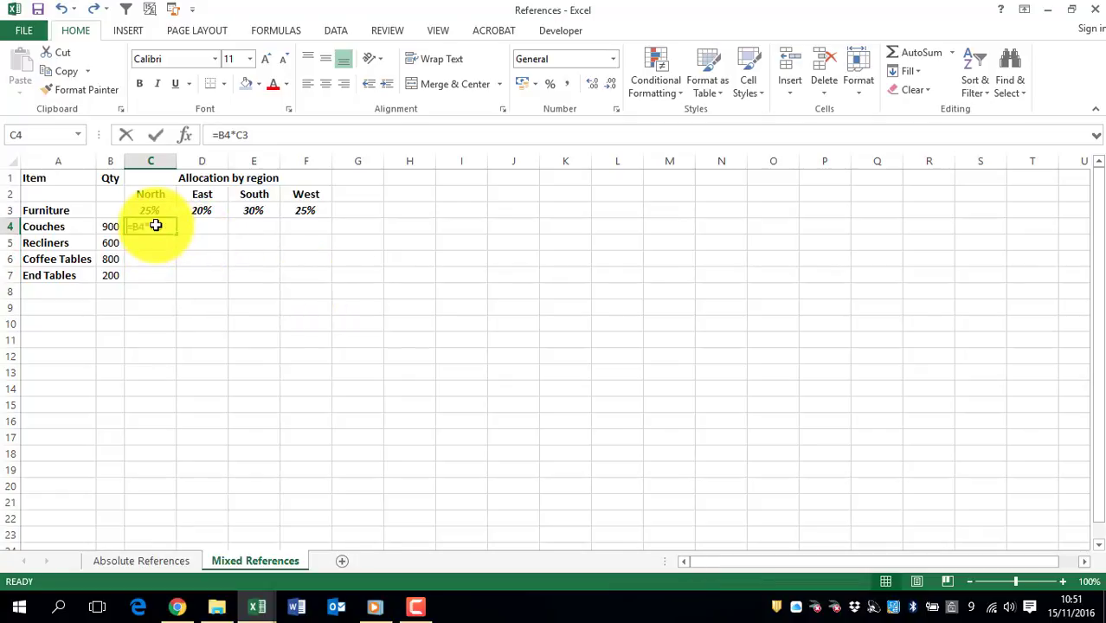
left_click(118, 225)
type("*")
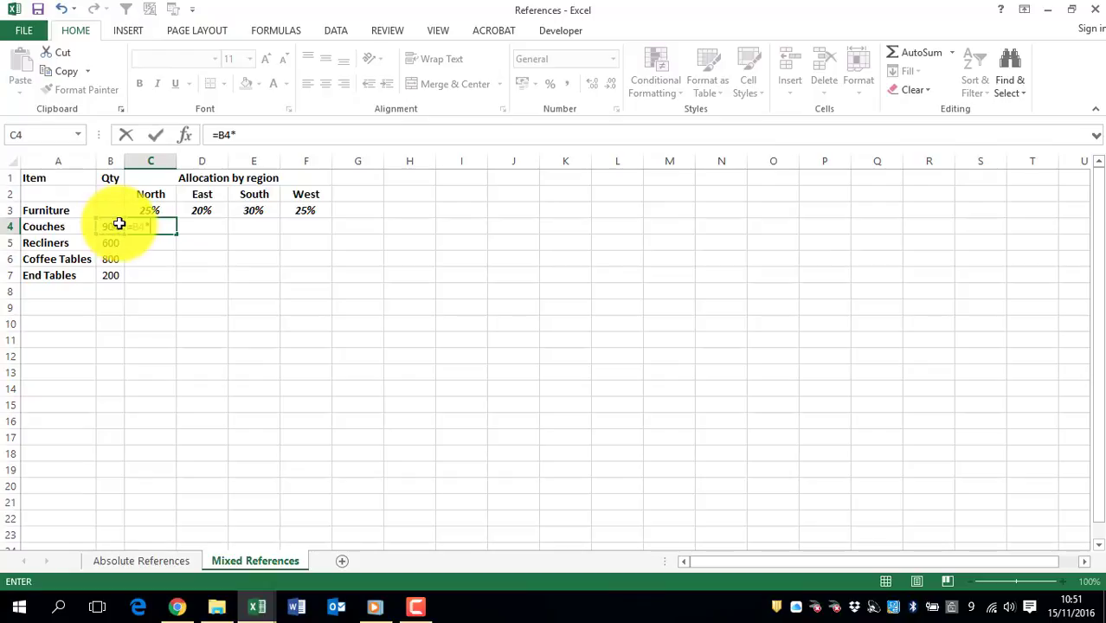
left_click(155, 211)
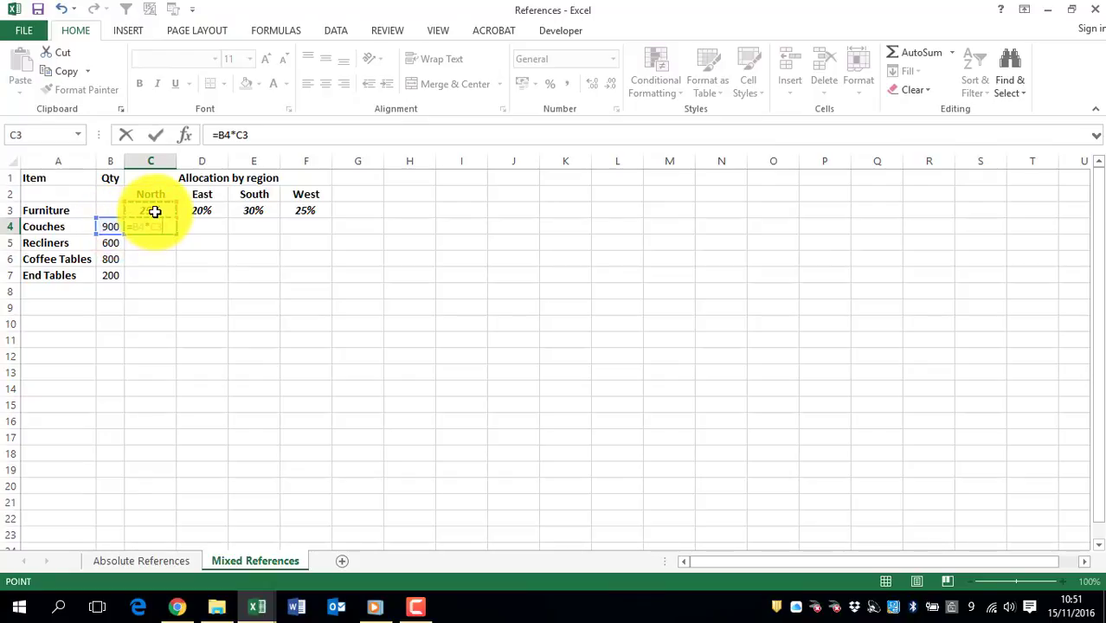
key("F4")
key("Return")
left_click(160, 228)
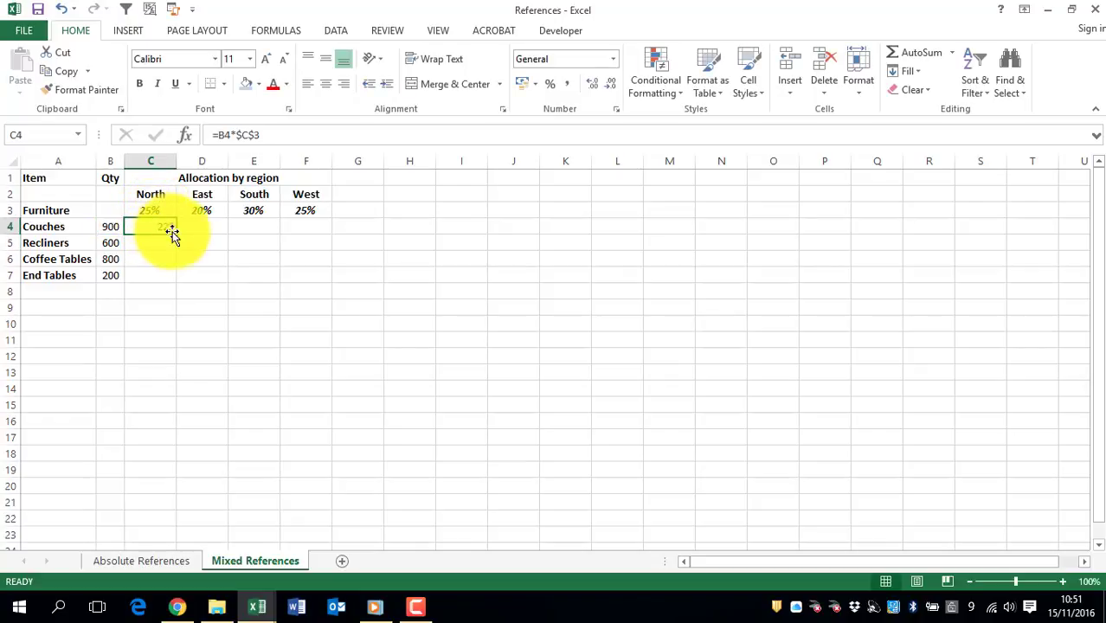
left_click_drag(177, 234, 332, 280)
- Check the East, South and West percentages in D3:F3, and clear the allocation formulas from C4:F7
left_click(203, 210)
left_click(273, 212)
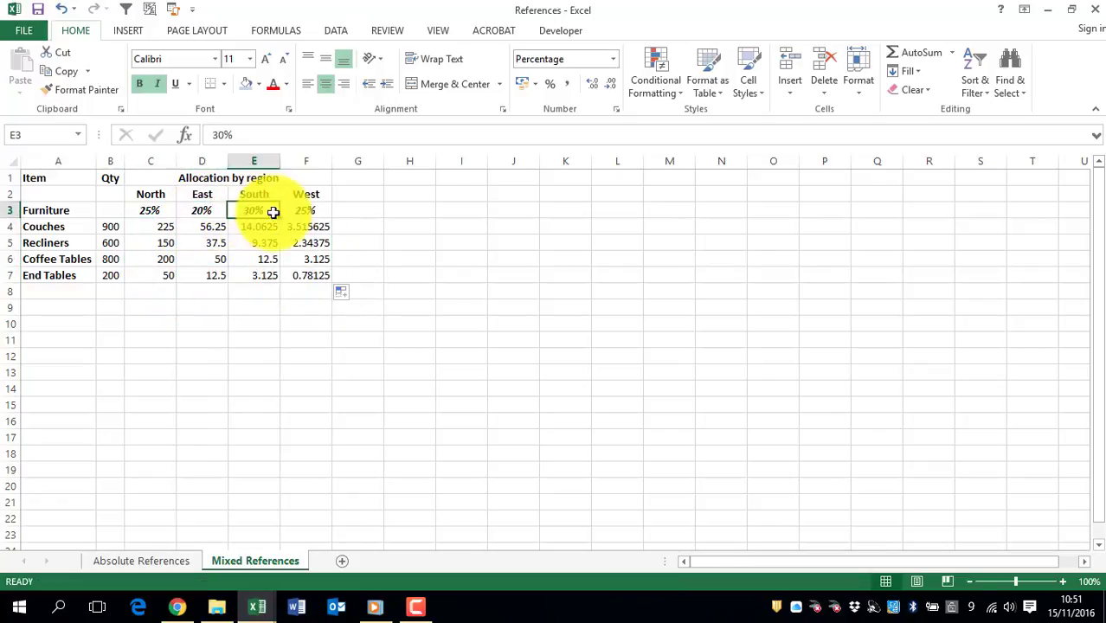
left_click(294, 210)
left_click_drag(156, 226, 326, 281)
key("Delete")
left_click(162, 228)
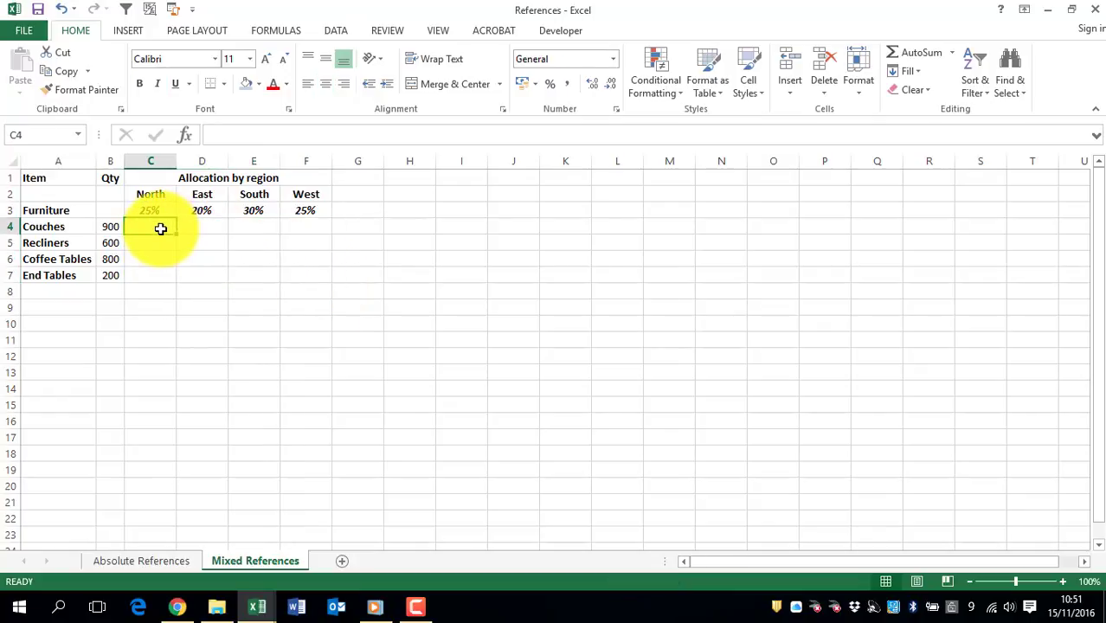
type("=")
left_click(109, 229)
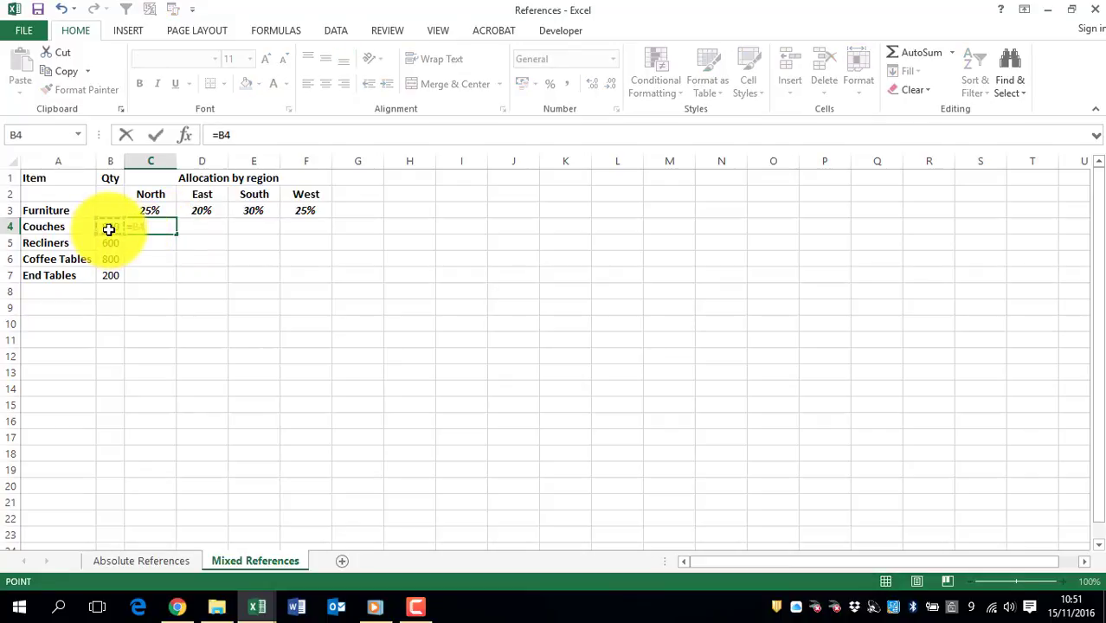
key("Return")
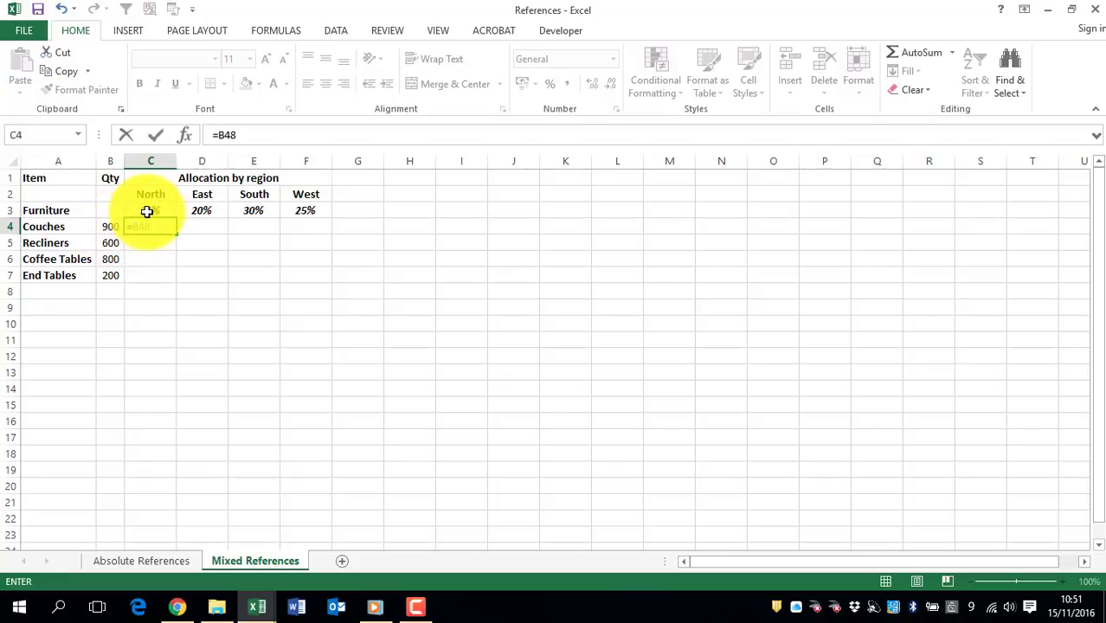
left_click(148, 211)
- Start a new formula in C4 multiplying the couches quantity by the North percentage, =B4*C3
left_click(152, 227)
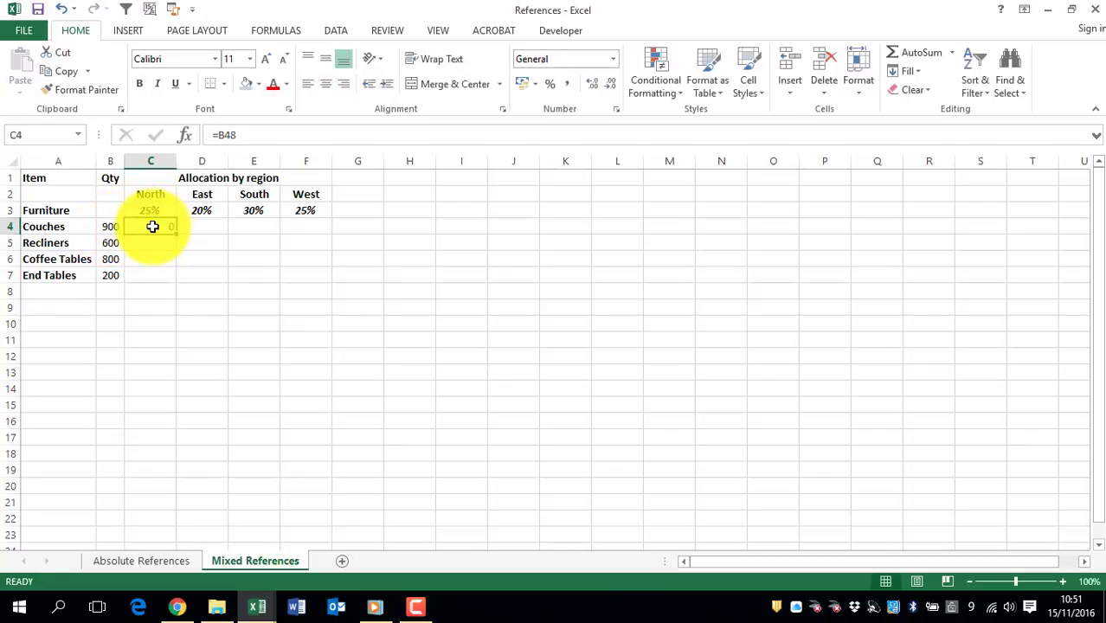
type("=")
left_click(110, 226)
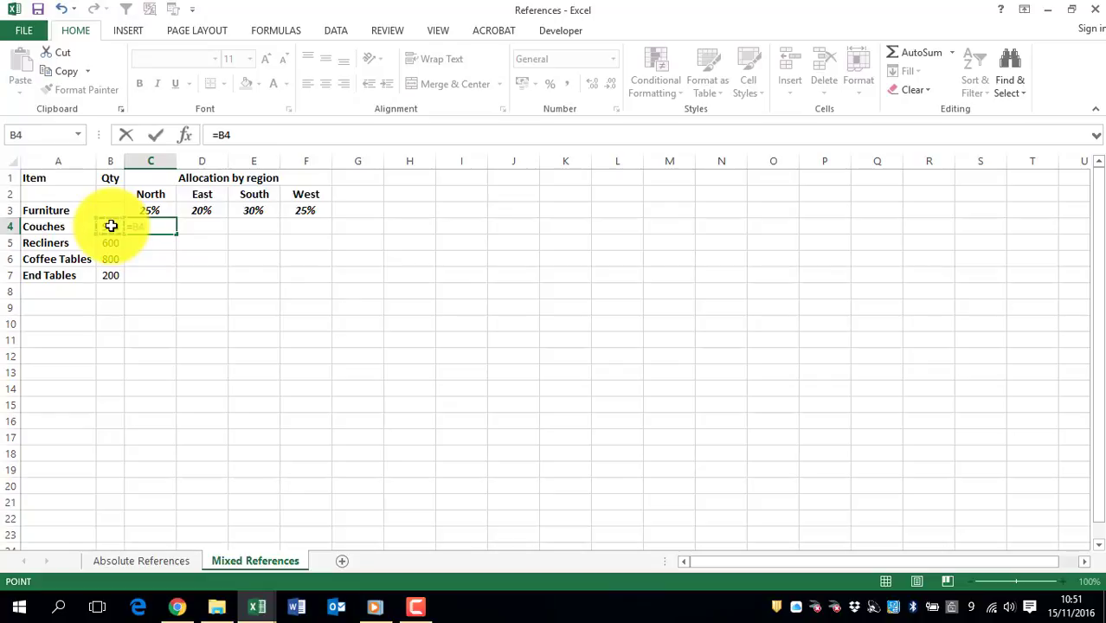
type("*")
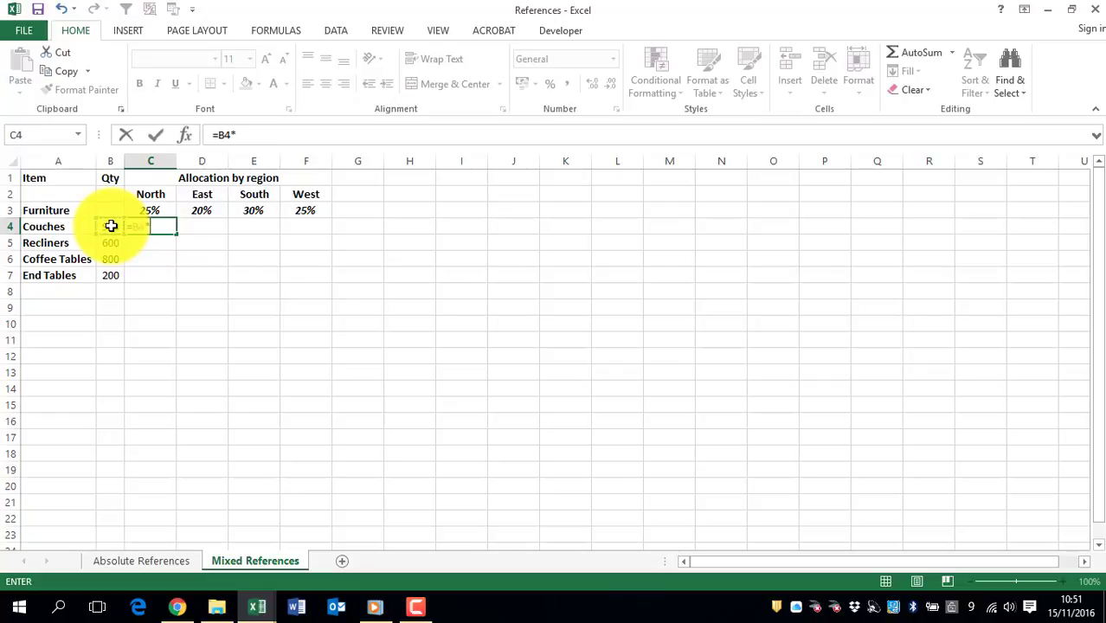
left_click(155, 210)
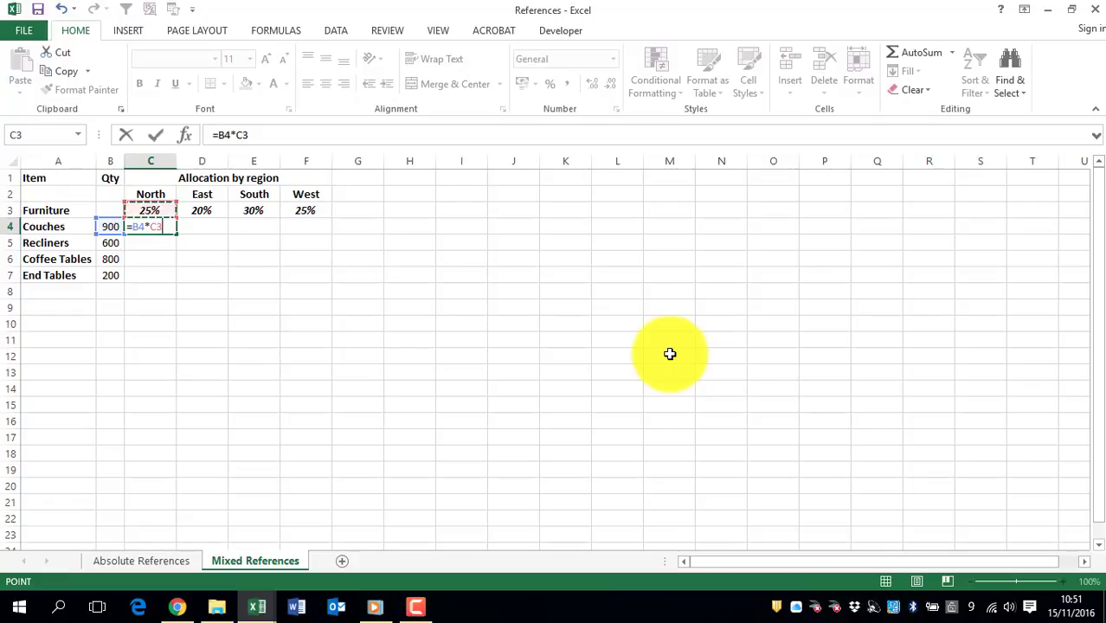
- Lock only the row of the North percentage reference in the C4 formula, making it =B4*C$3
key("F4")
key("F4")
key("F4")
key("F4")
key("F4")
key("F4")
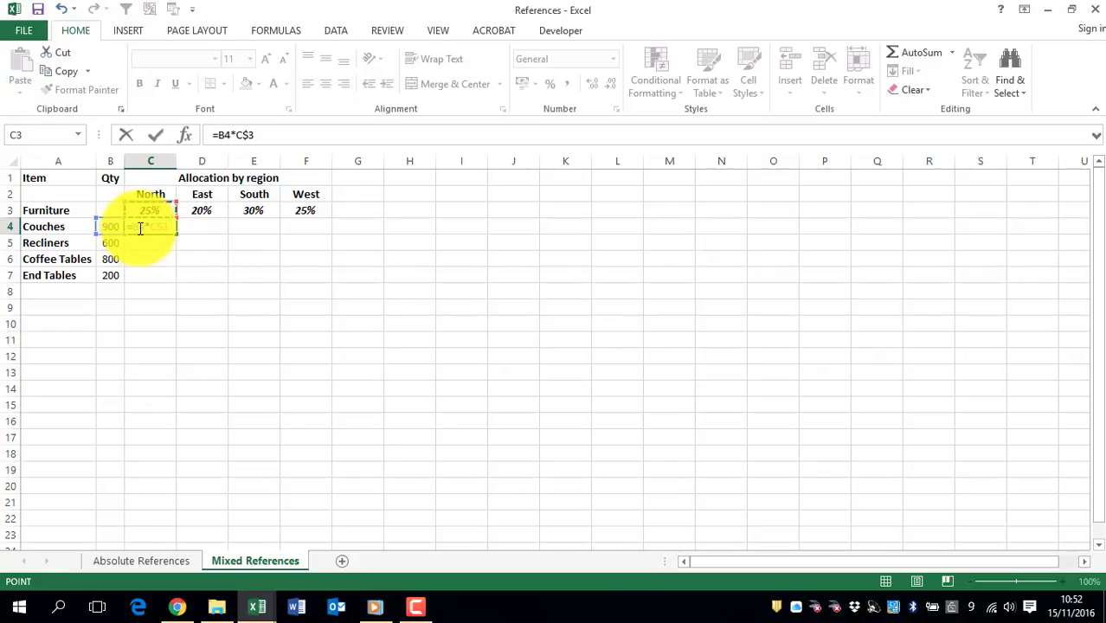
- Lock only the column of the quantity reference so C4 contains =$B4*C$3, and fill the formula across C4:F7
key("F2")
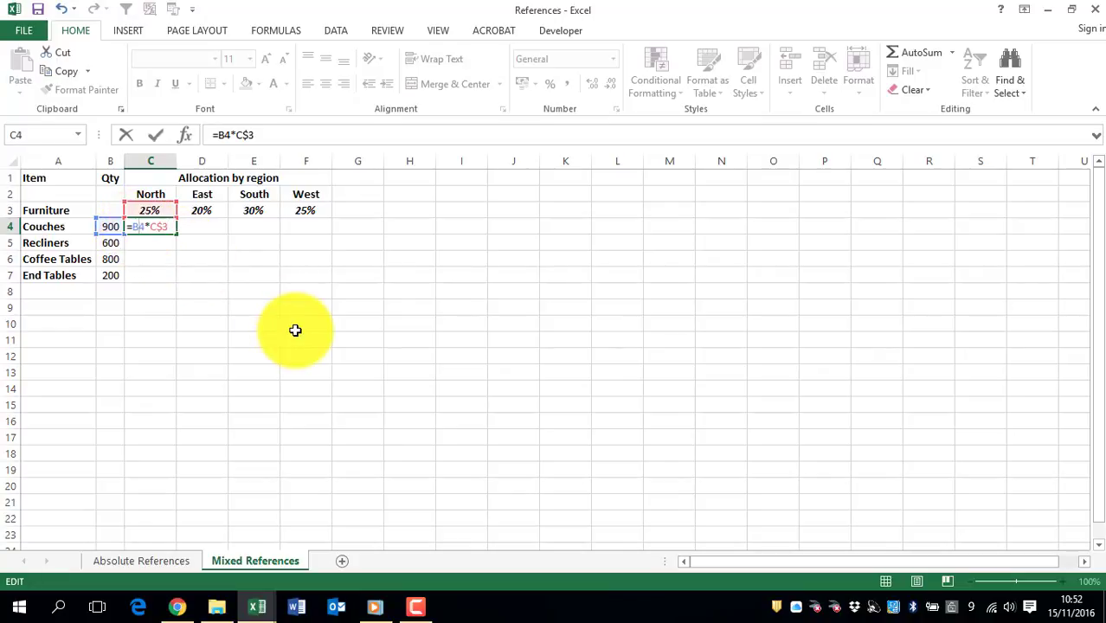
key("F4")
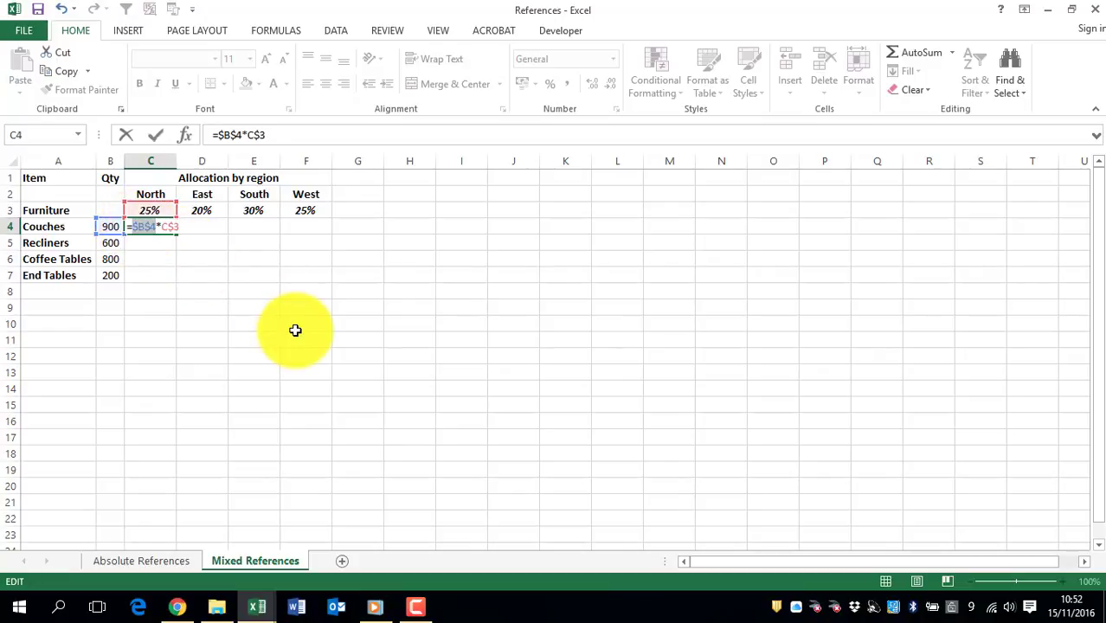
key("F4")
key("F4")
key("Return")
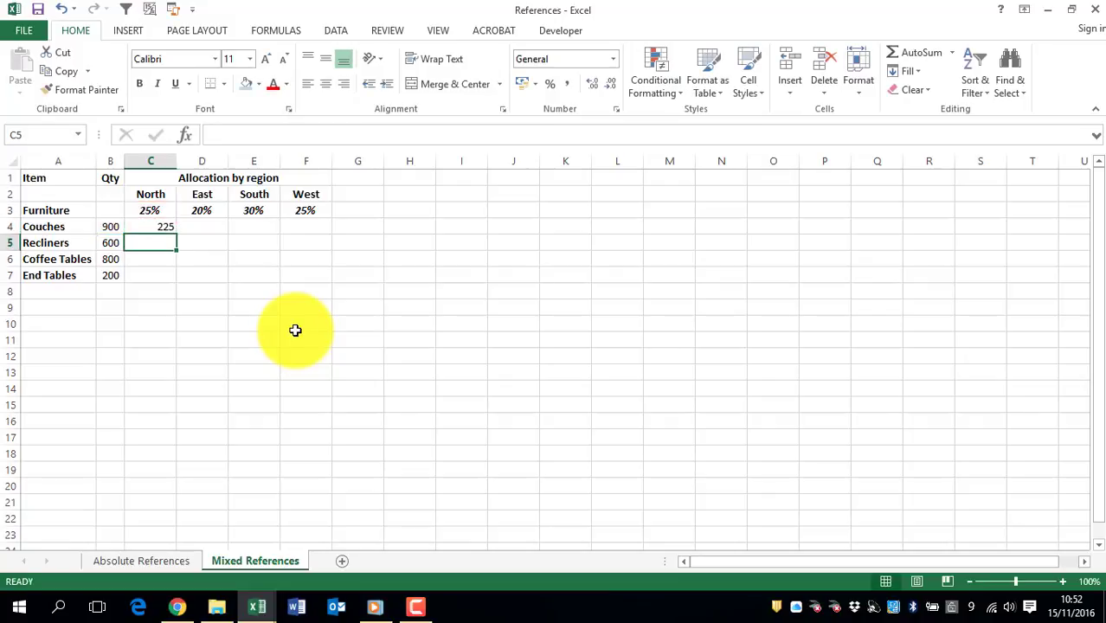
left_click(168, 225)
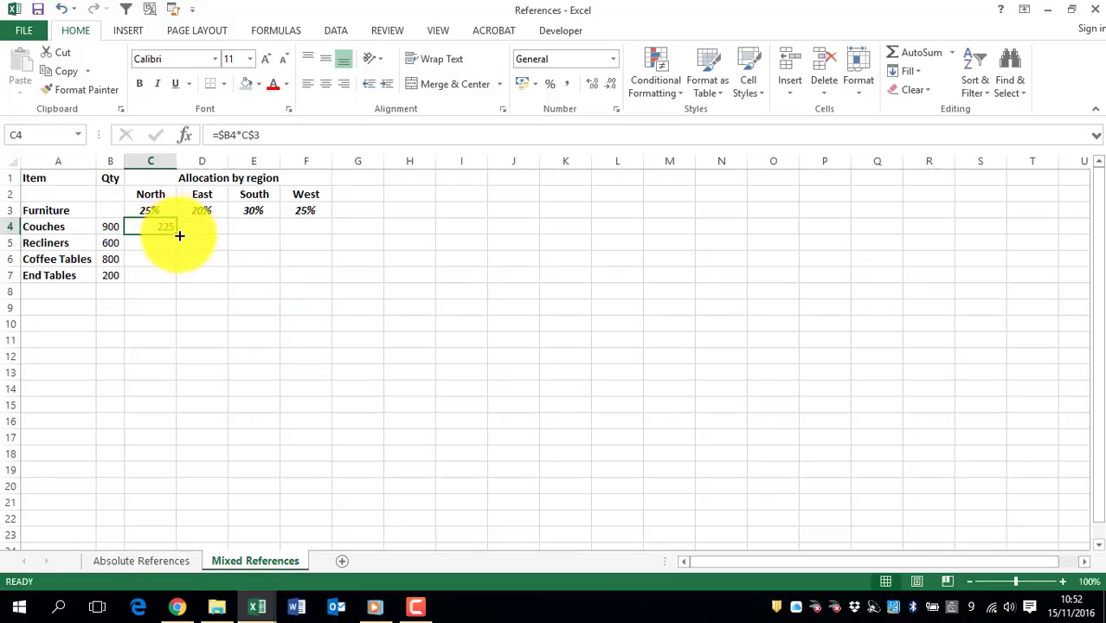
left_click_drag(179, 236, 327, 287)
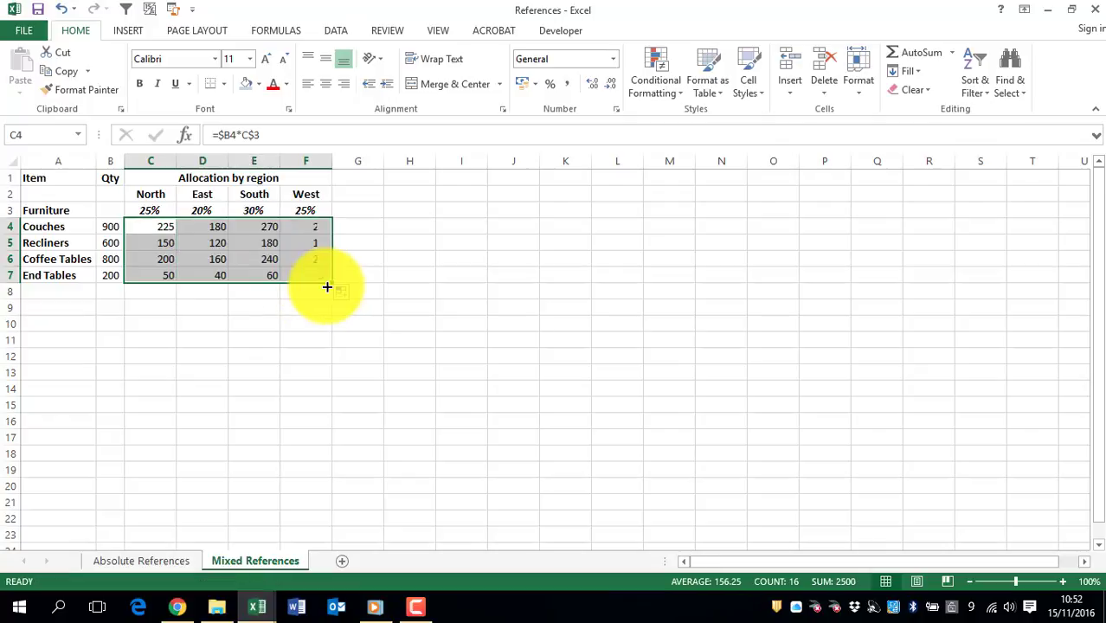
- Check the cell references in the copied East and South couches formulas in D4 and E4
left_click(206, 227)
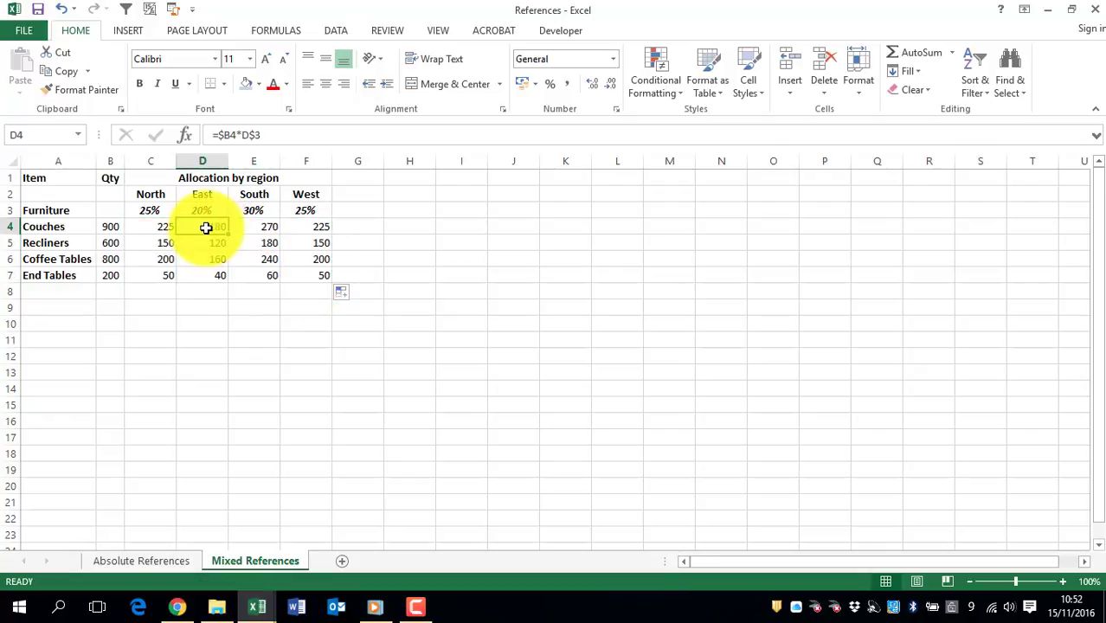
double_click(254, 226)
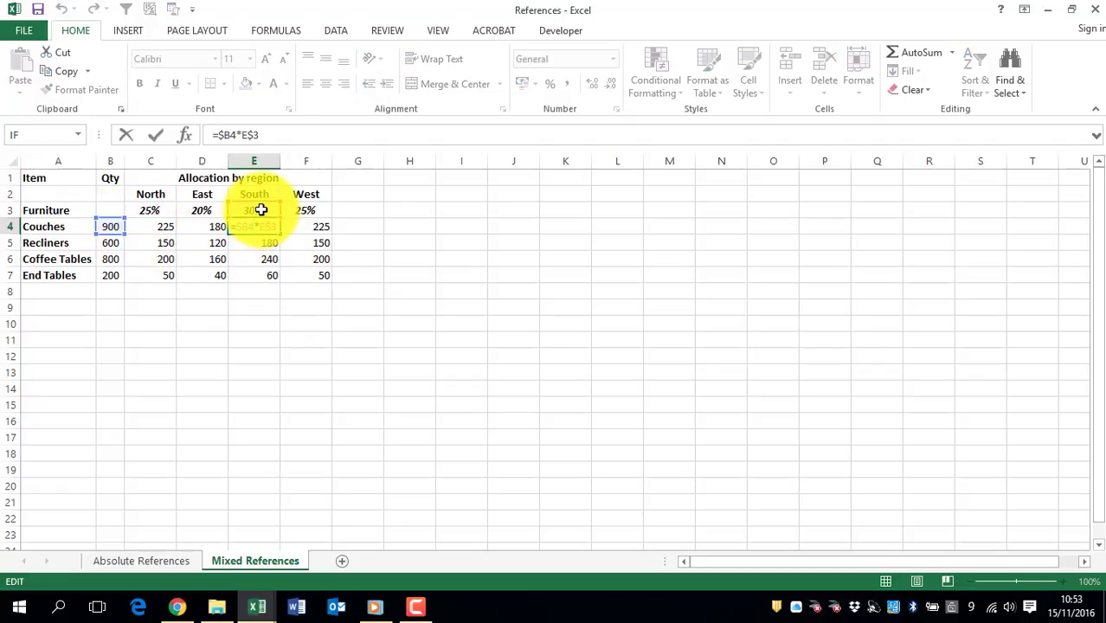
key("Return")
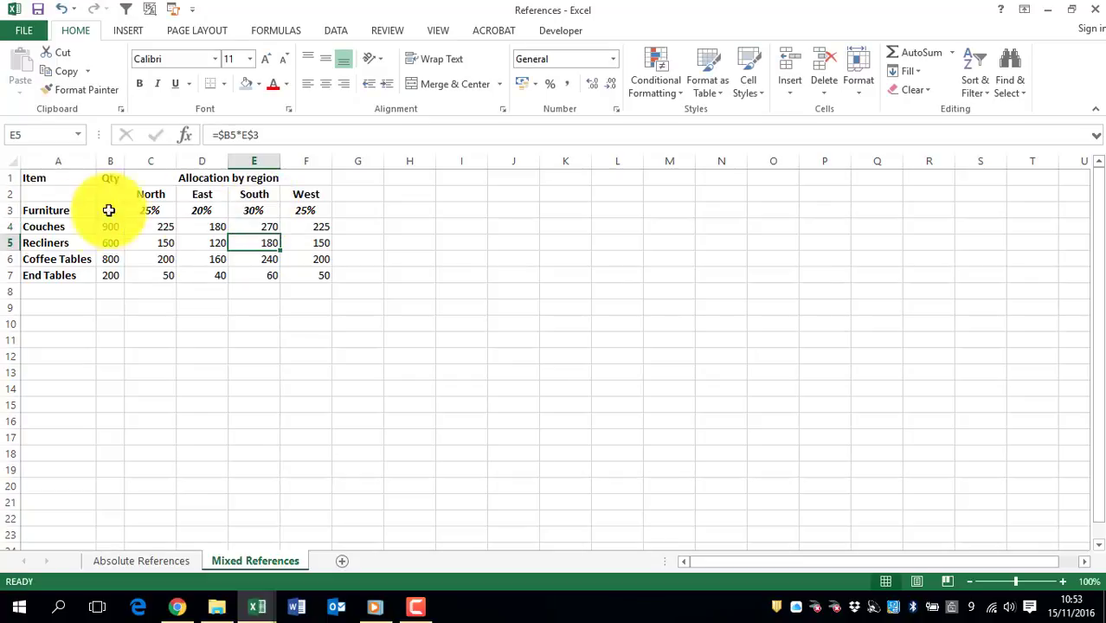
left_click(51, 211)
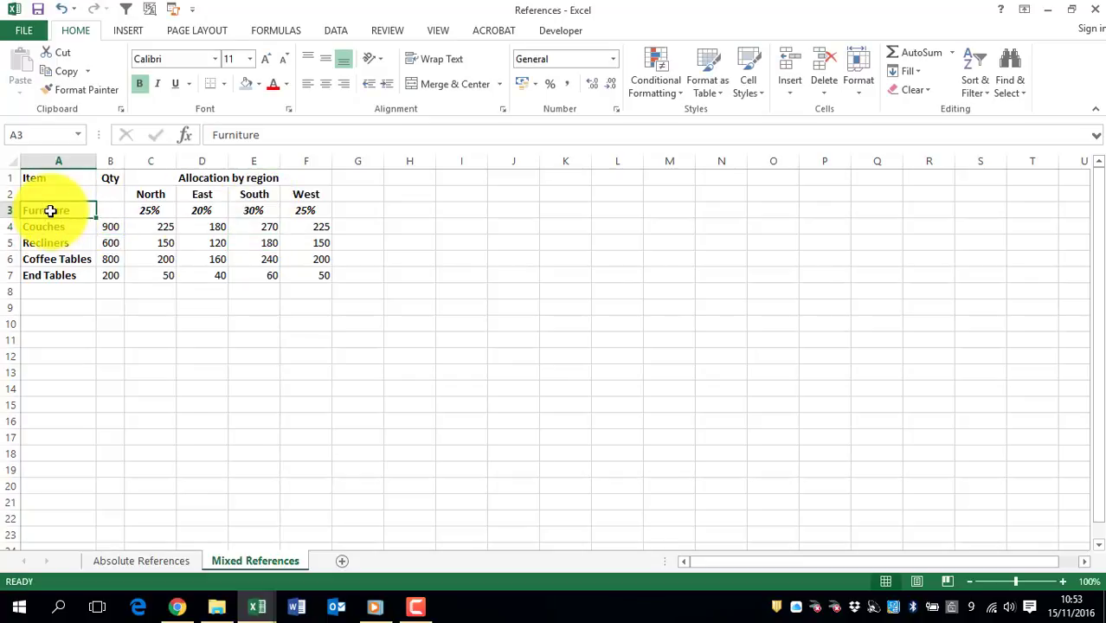